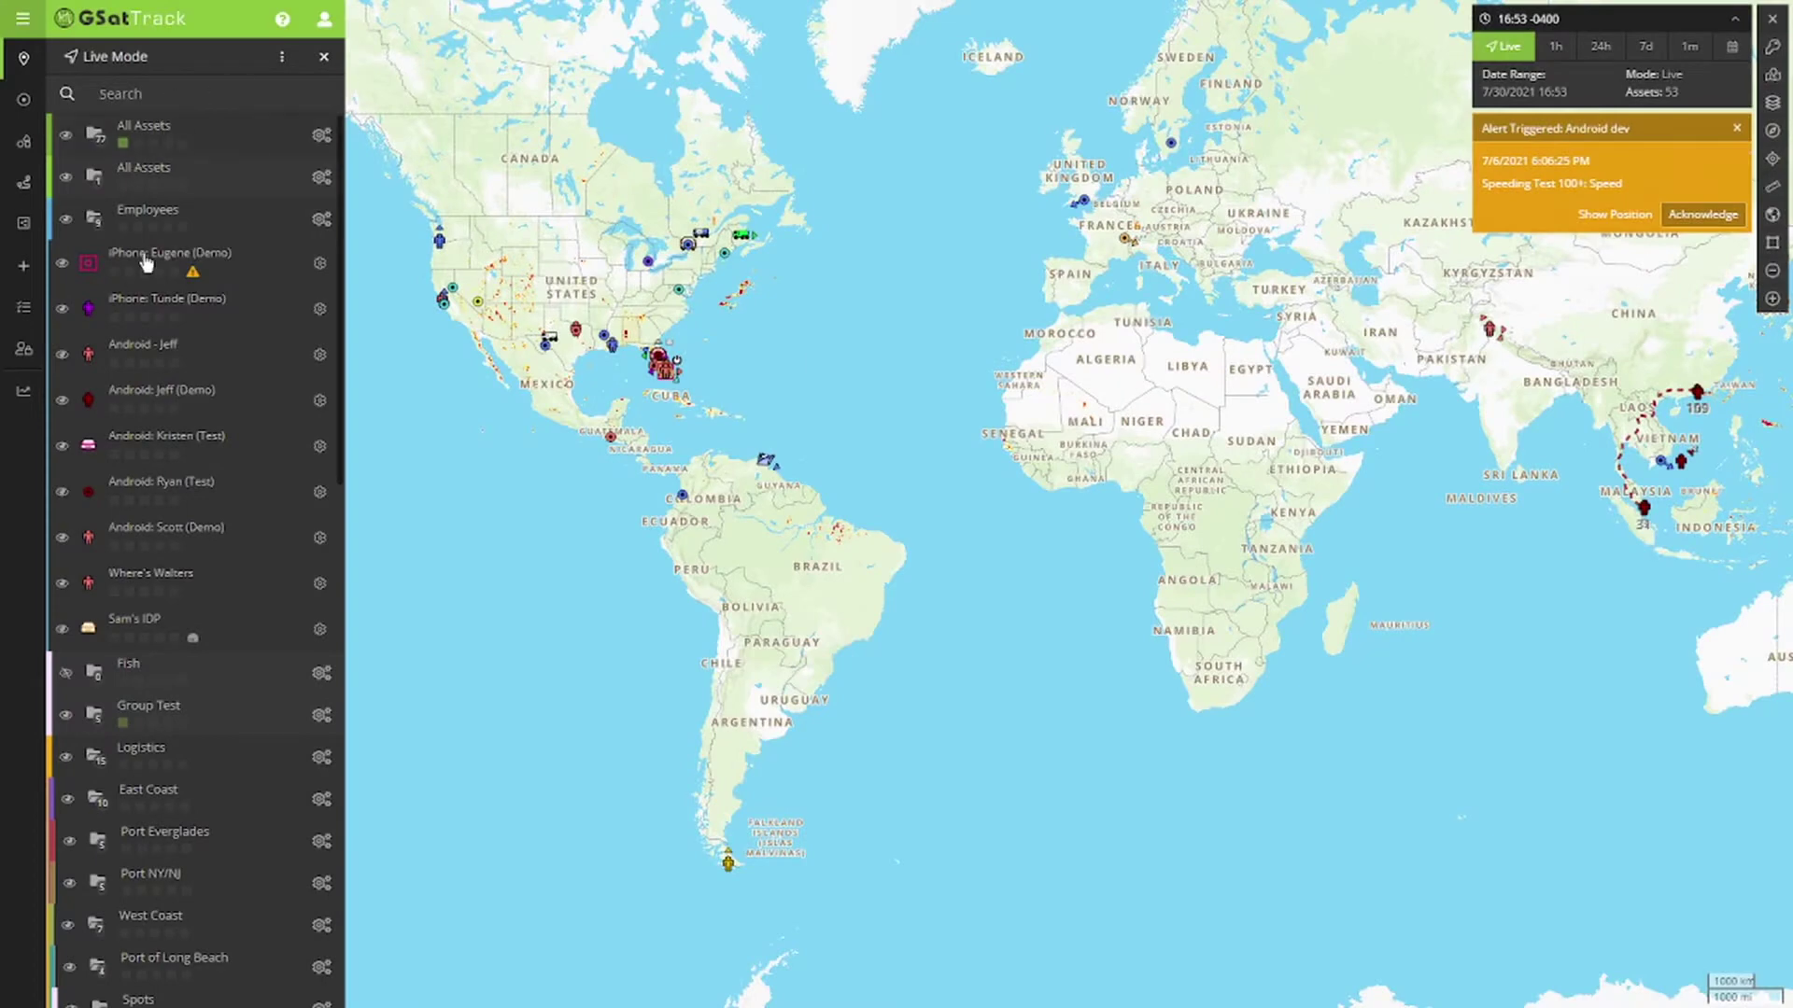
Bring up the + (Add Item) control in the left sidebar of the Live Mode map.
{"action": "mouse_move", "coordinate": [146, 263]}
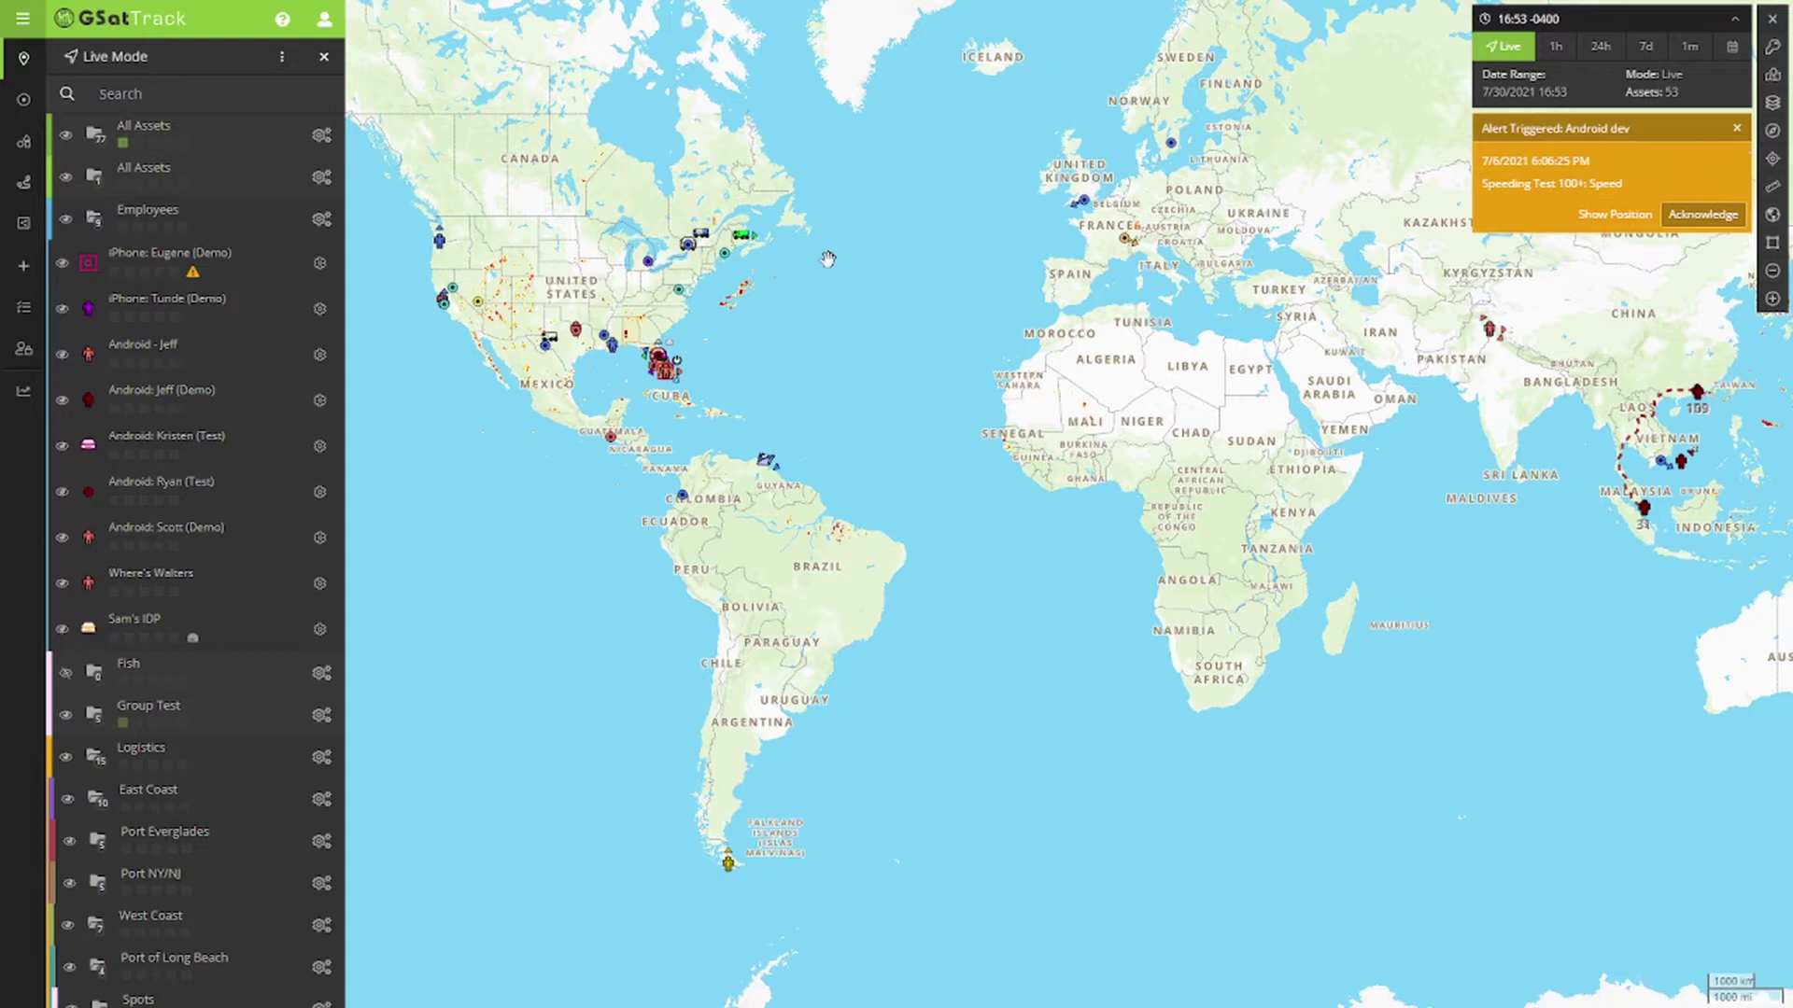
Start a new alert of type Check In/OK.
{"action": "left_click", "coordinate": [25, 270]}
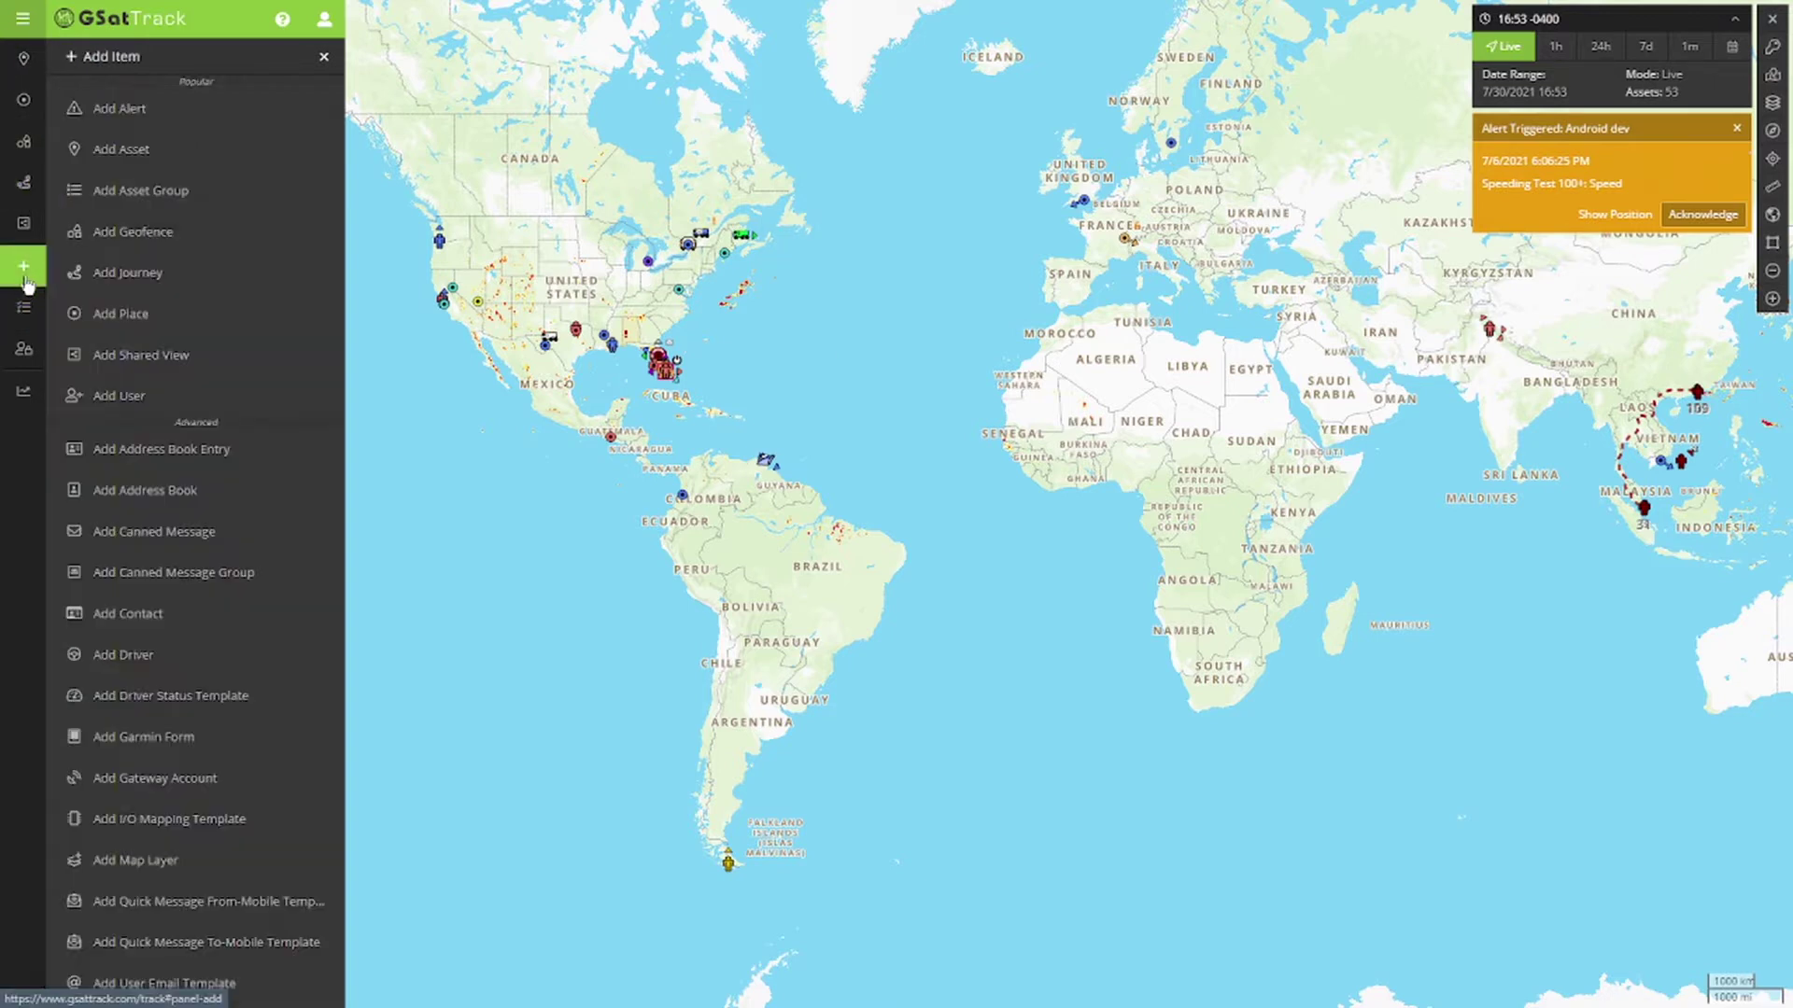
{"action": "left_click", "coordinate": [151, 116]}
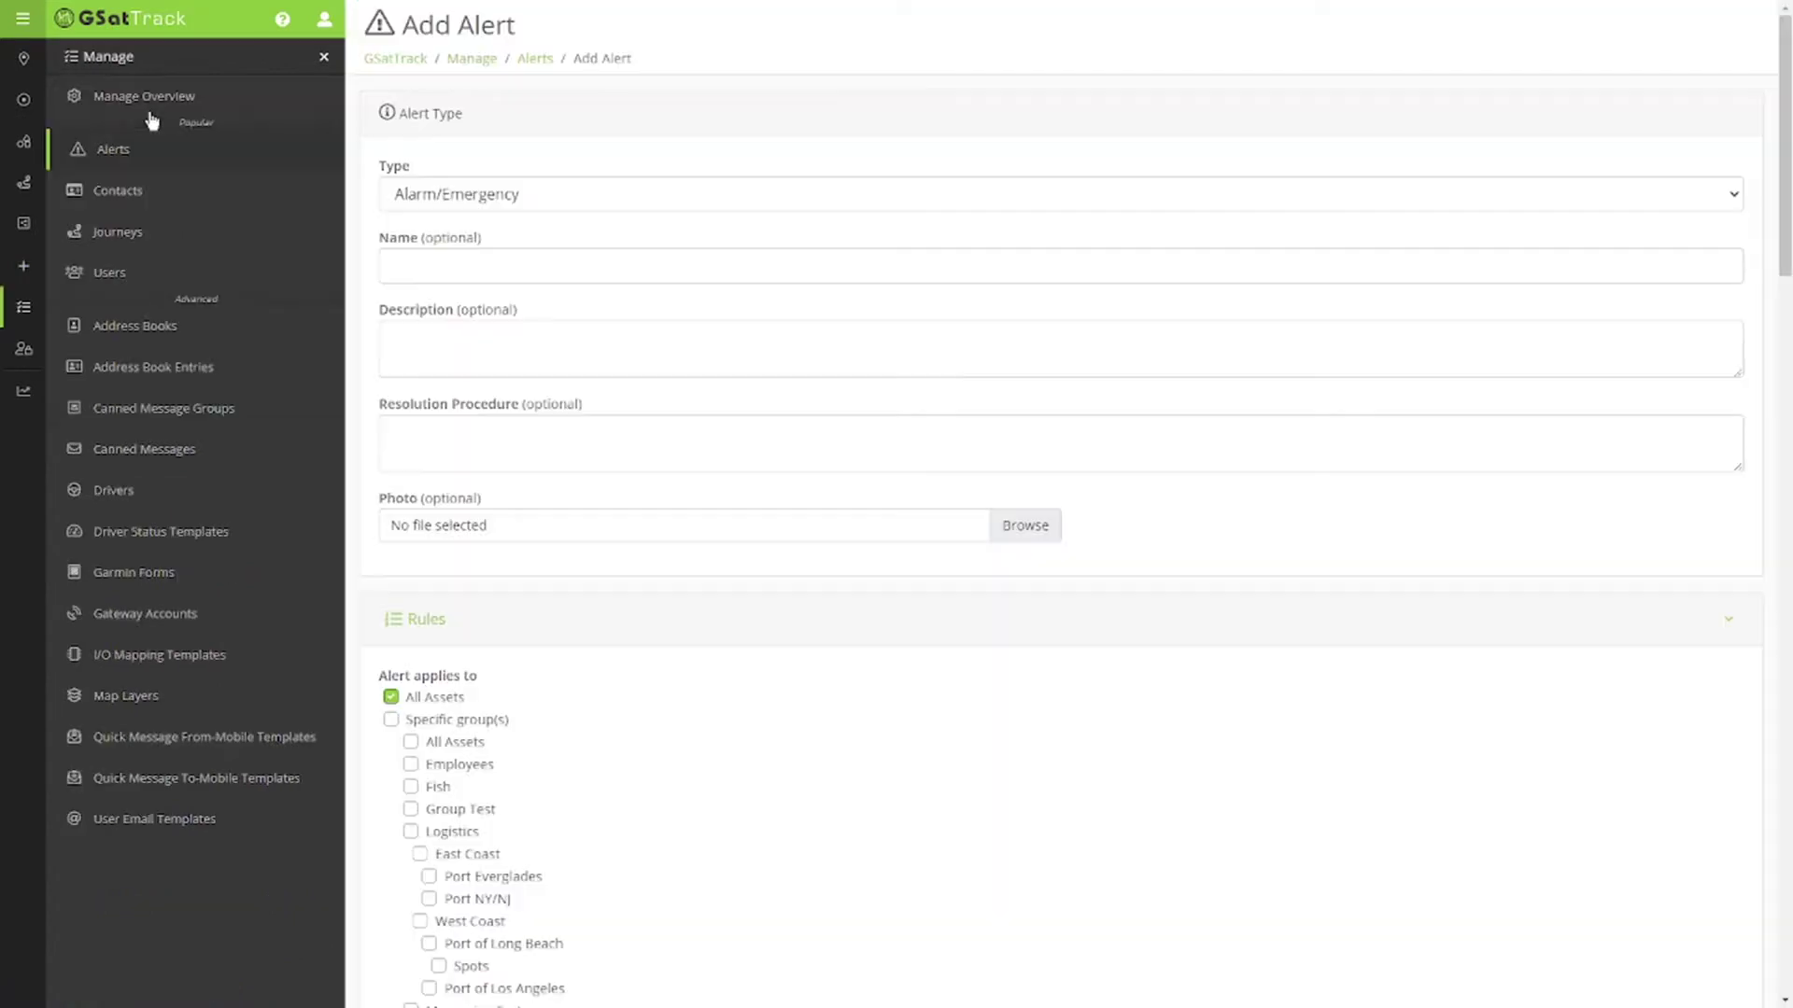
{"action": "left_click", "coordinate": [750, 187]}
{"action": "left_click", "coordinate": [674, 292]}
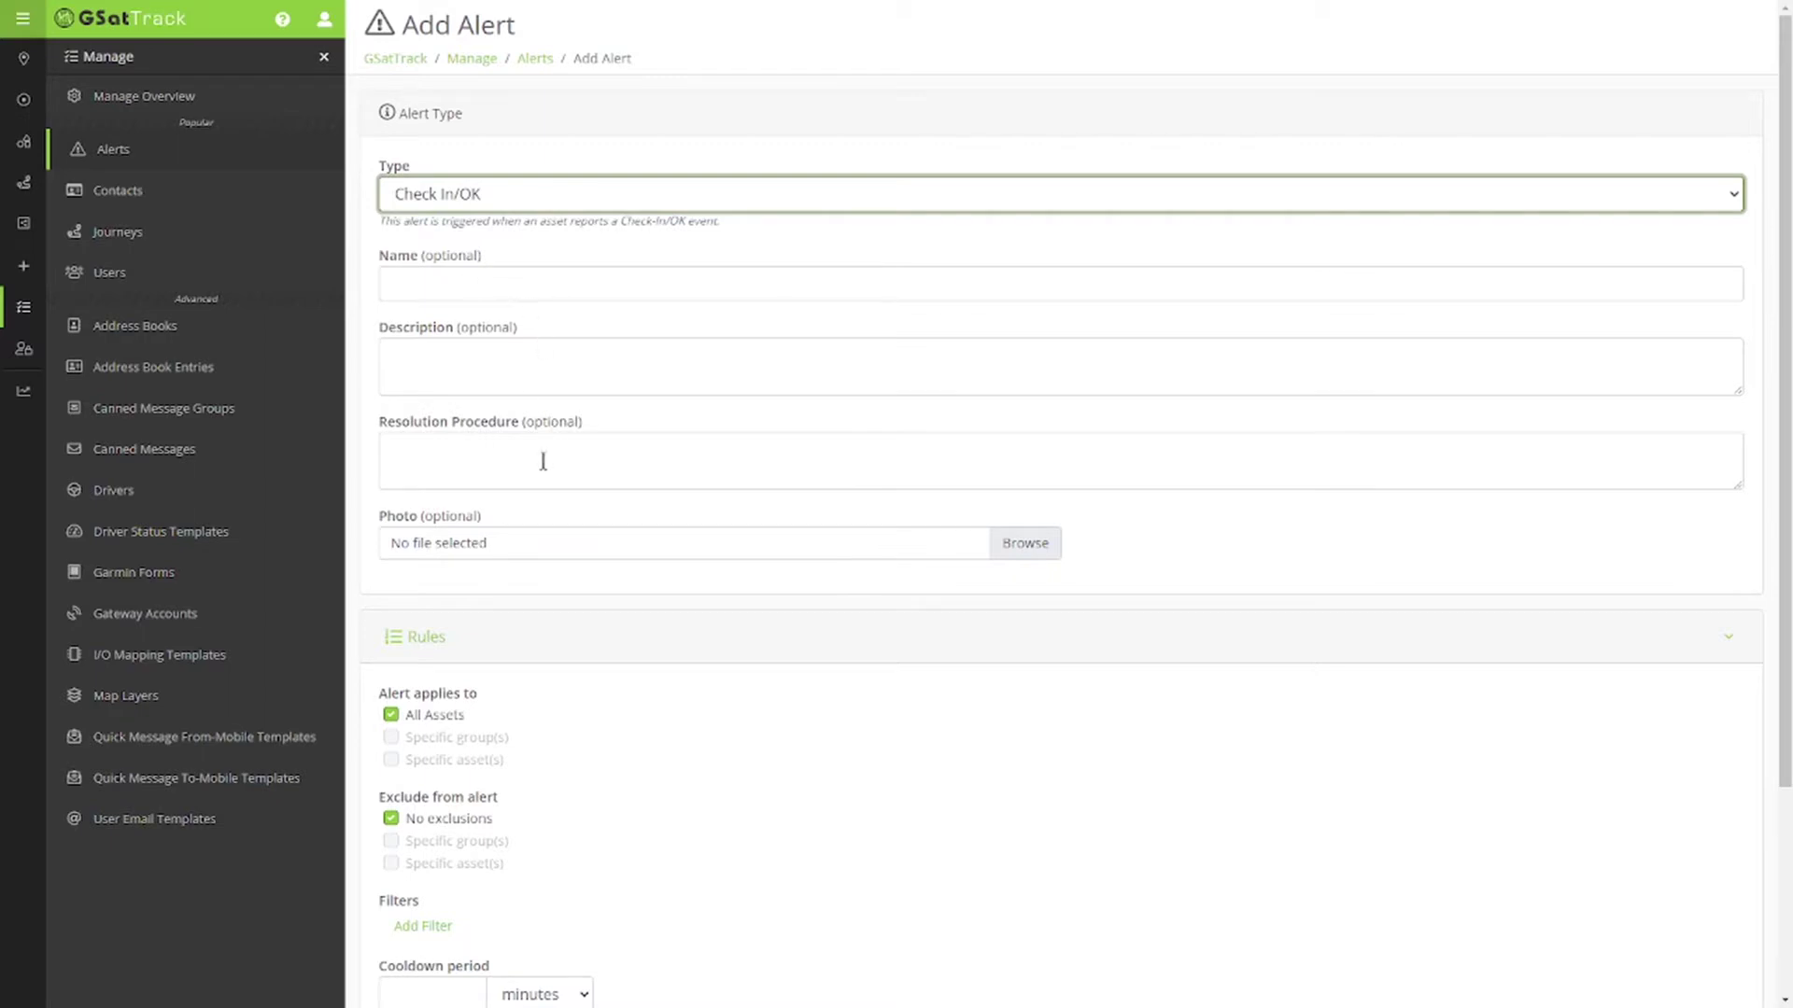
{"action": "scroll", "coordinate": [607, 635], "scroll_direction": "down", "scroll_amount": 3}
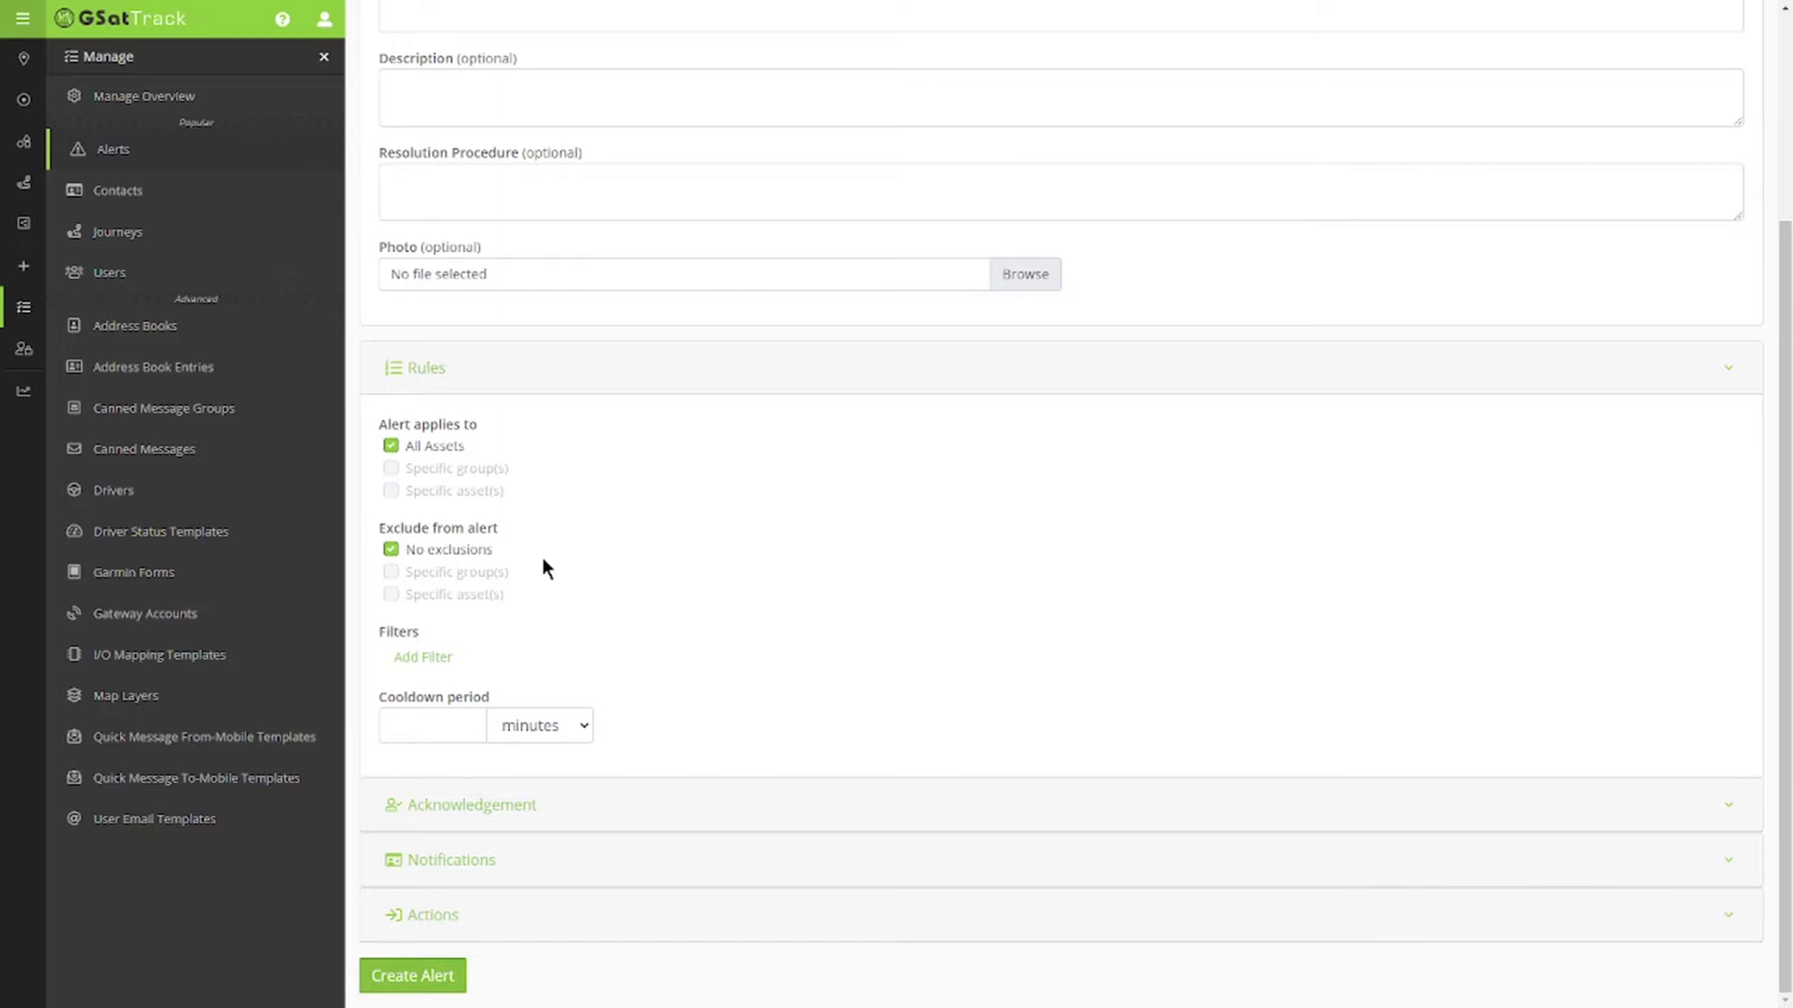
Switch the alert from All Assets to the Employees group only.
{"action": "left_click", "coordinate": [391, 446]}
{"action": "left_click", "coordinate": [391, 468]}
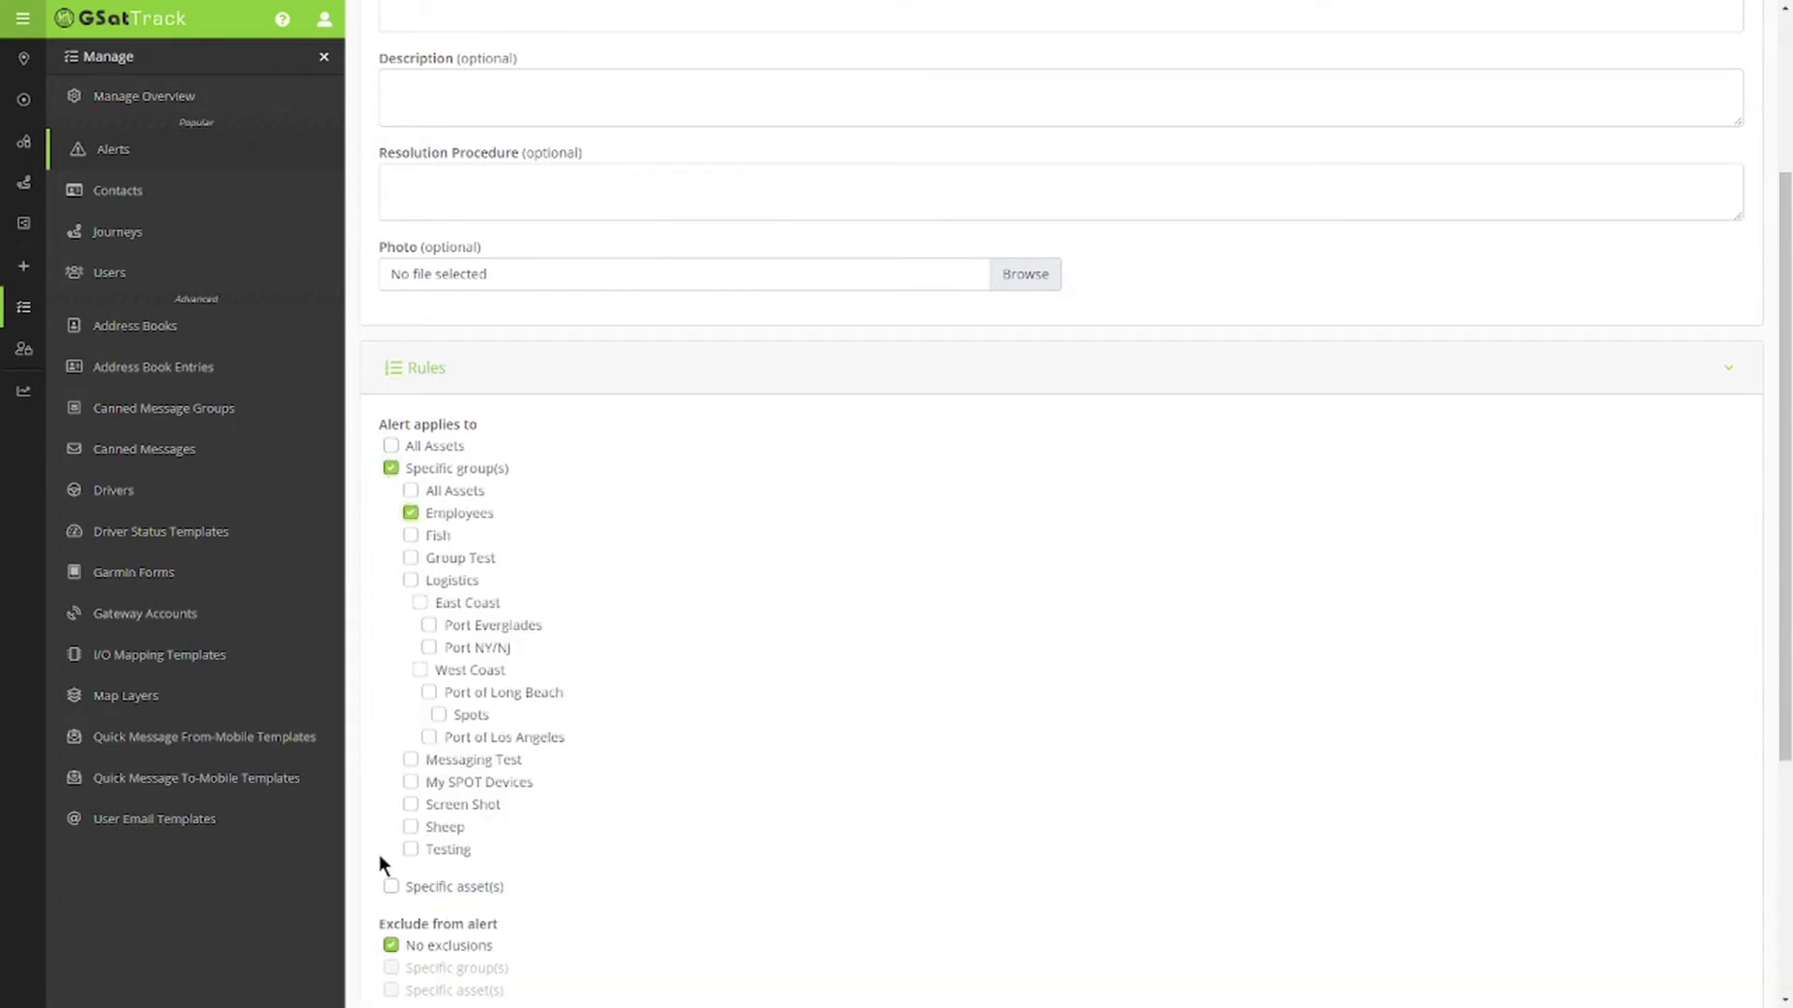
{"action": "scroll", "coordinate": [382, 823], "scroll_direction": "down", "scroll_amount": 4}
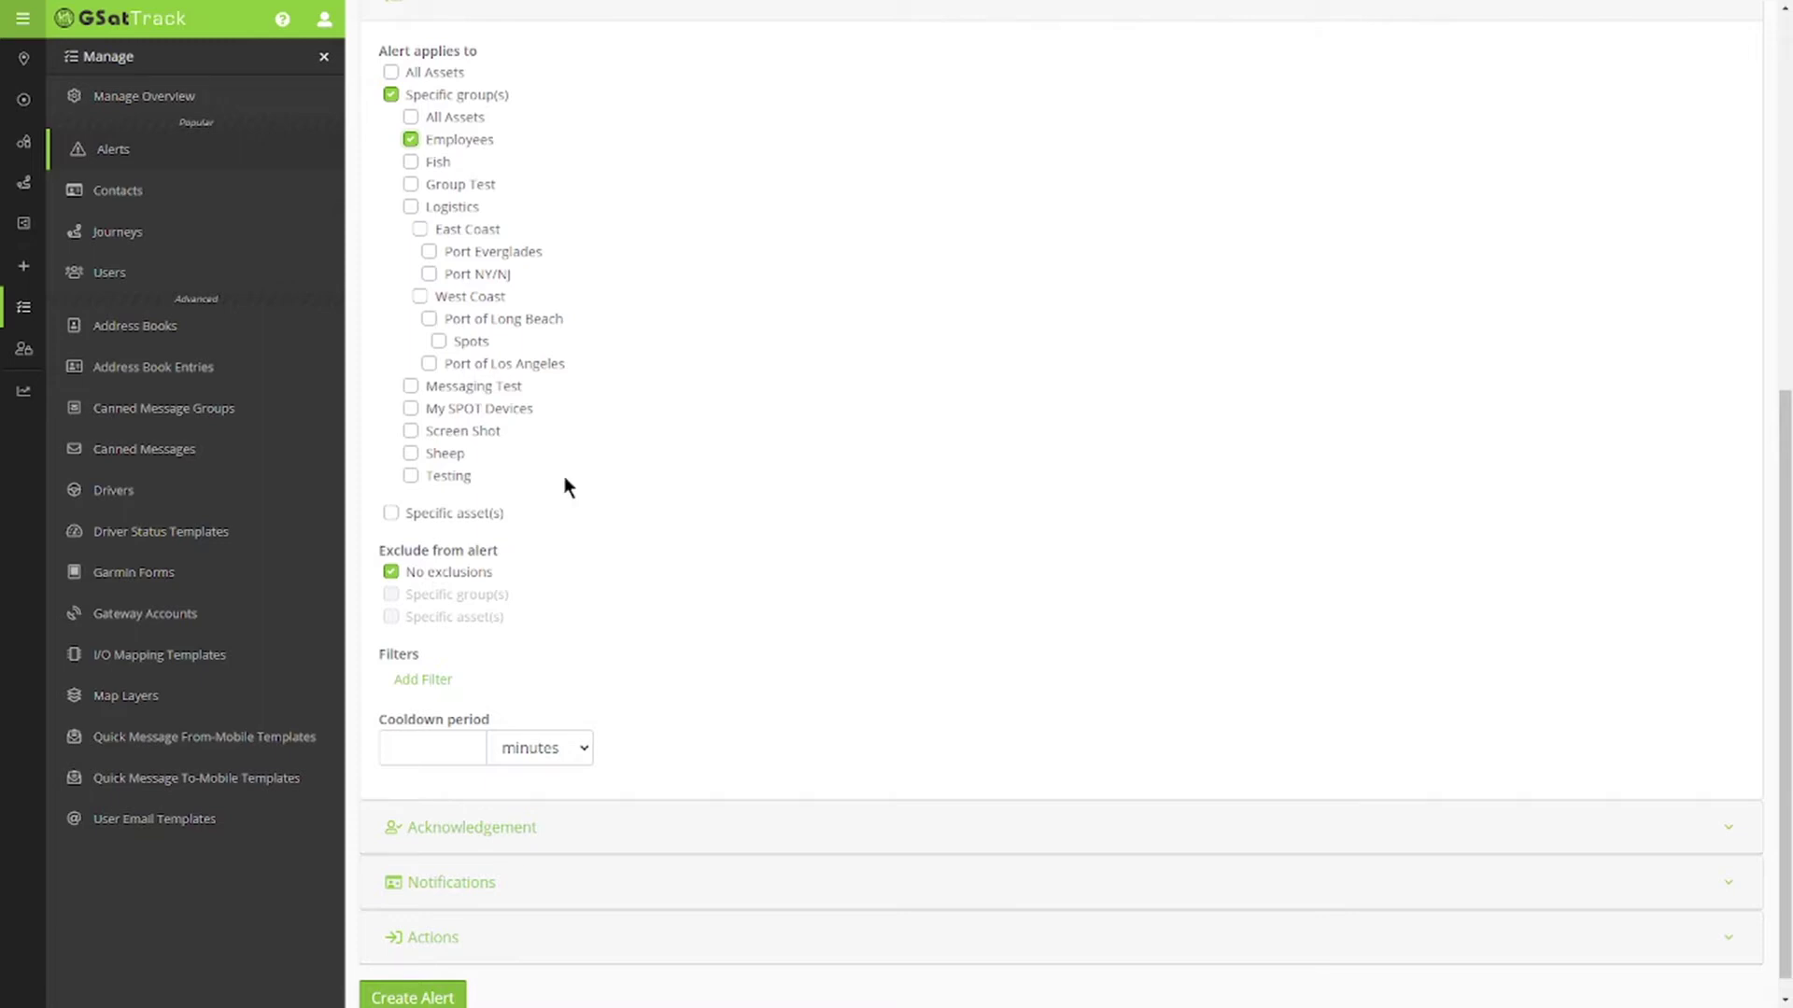
Add a Time filter so the alert applies between 10:30 AM and 11:00 AM.
{"action": "left_click", "coordinate": [422, 683]}
{"action": "left_click", "coordinate": [565, 749]}
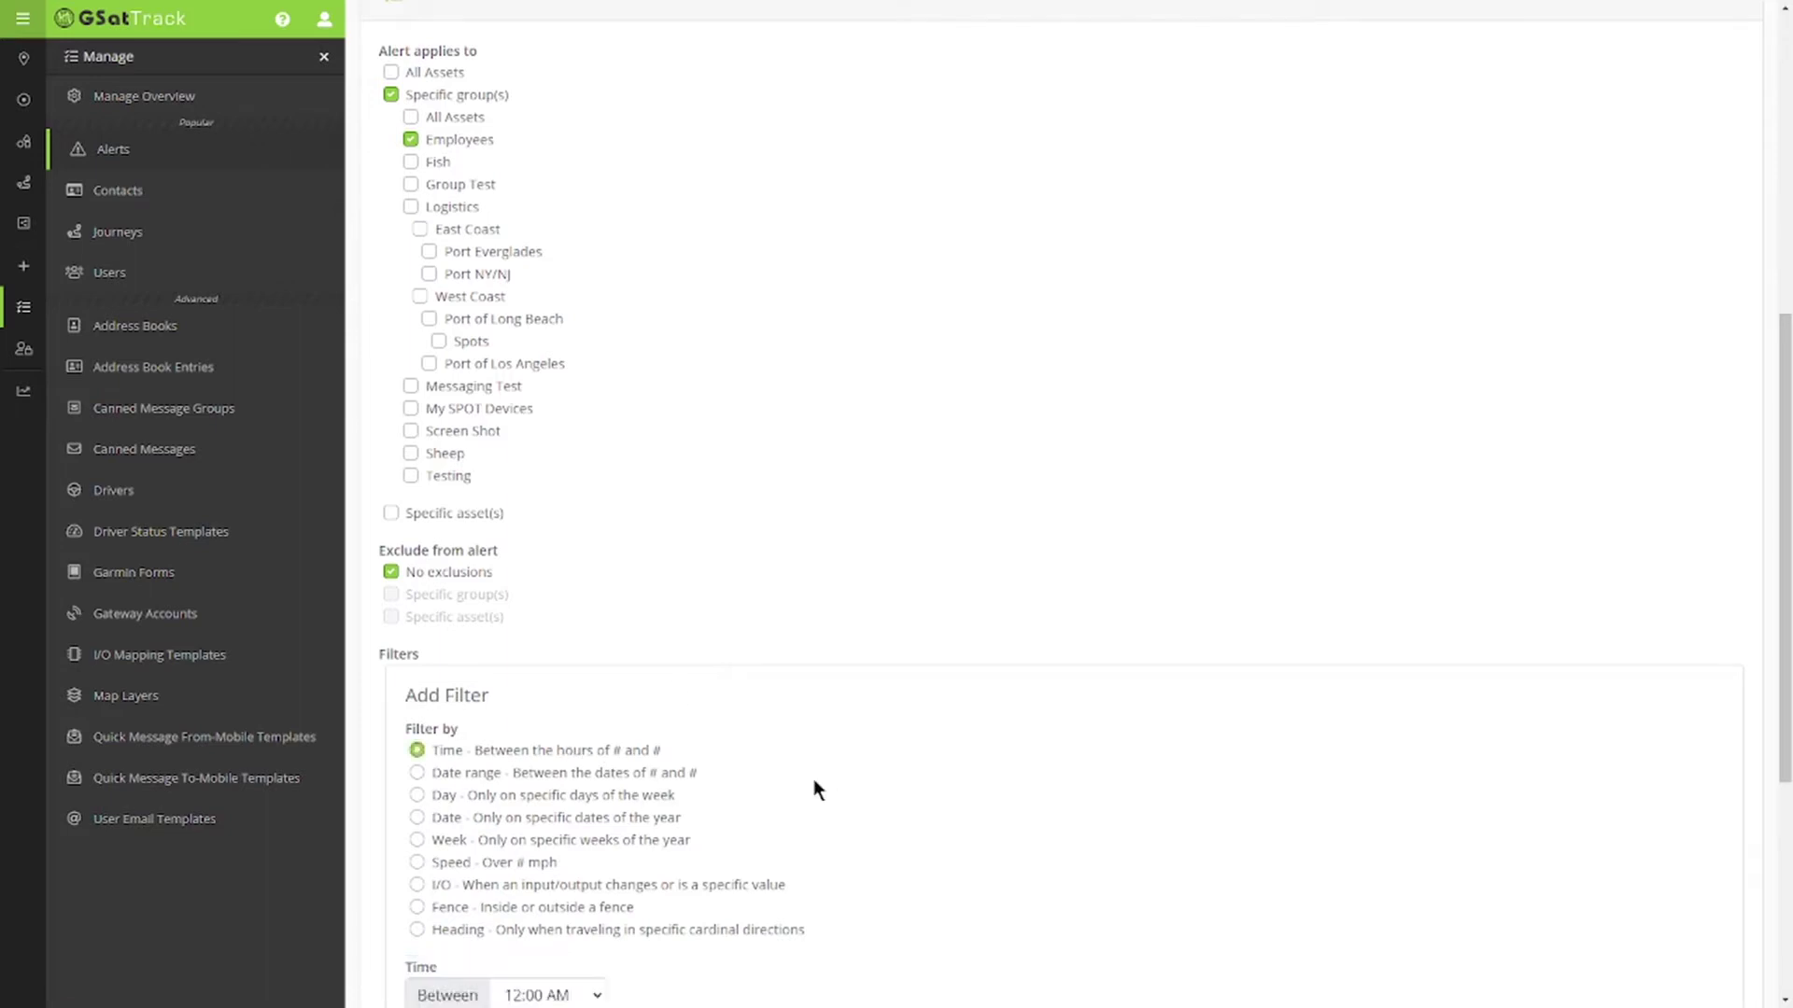
{"action": "scroll", "coordinate": [715, 775], "scroll_direction": "down", "scroll_amount": 2}
{"action": "scroll", "coordinate": [691, 732], "scroll_direction": "down", "scroll_amount": 2}
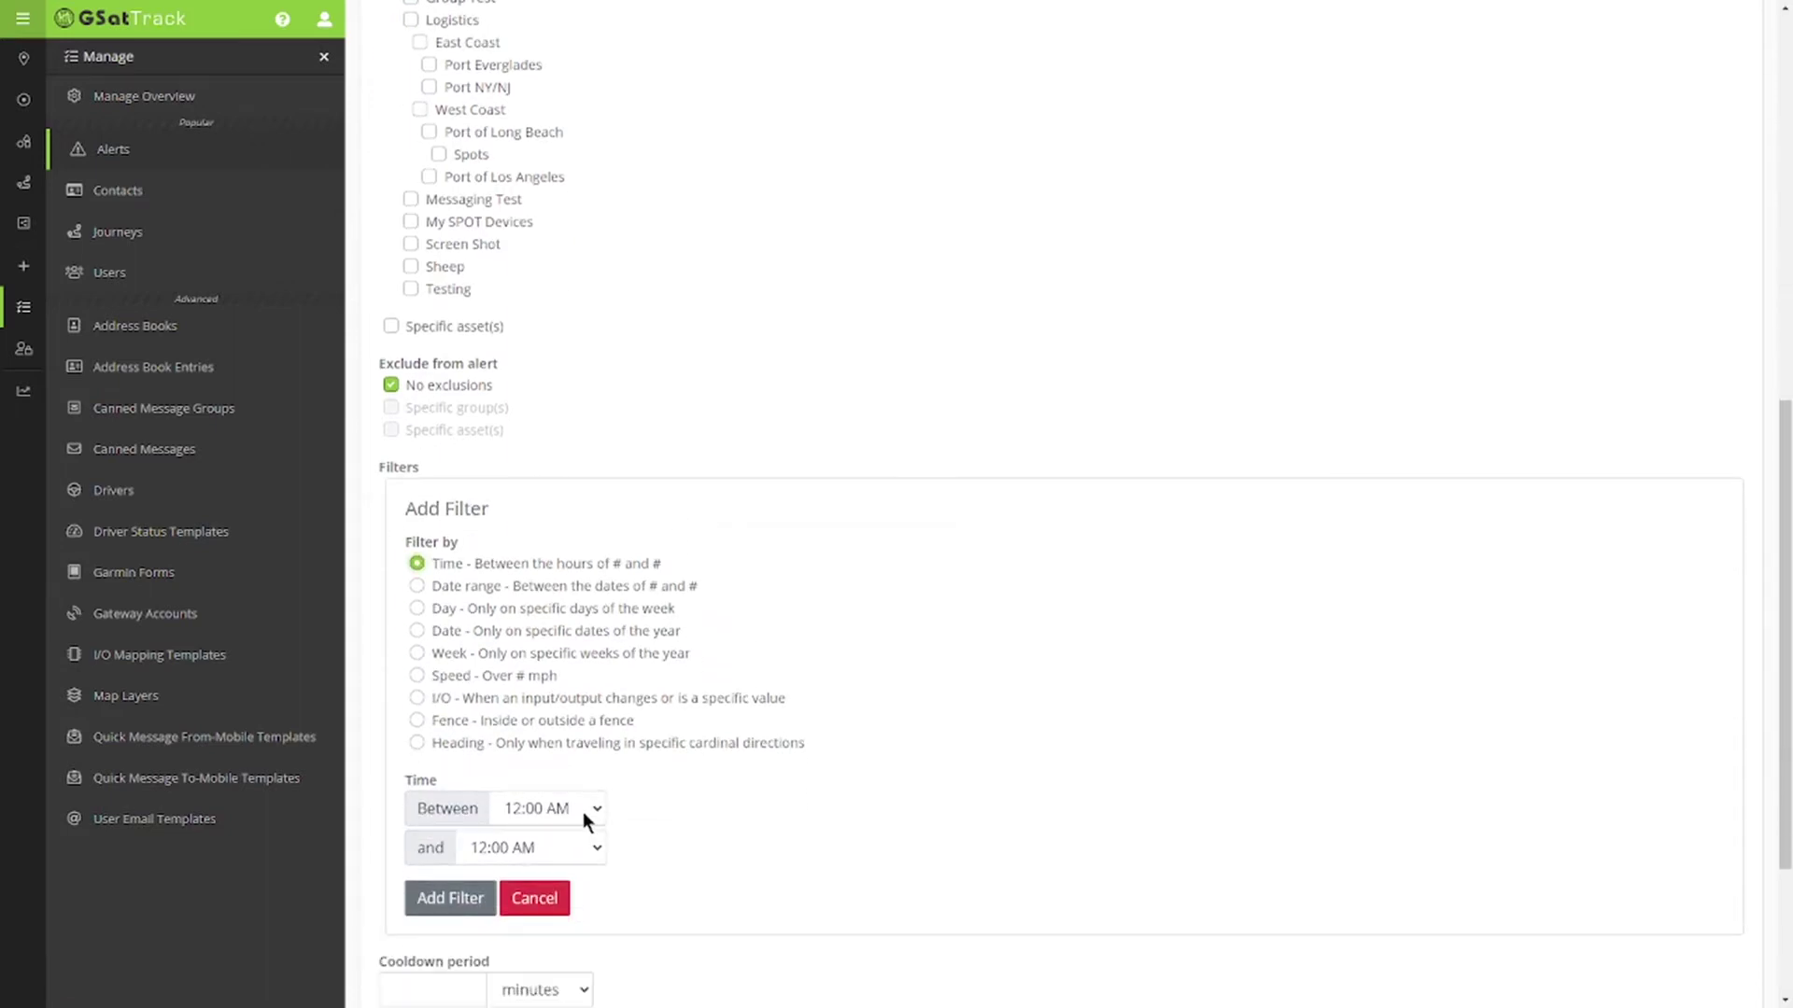
{"action": "left_click", "coordinate": [582, 808]}
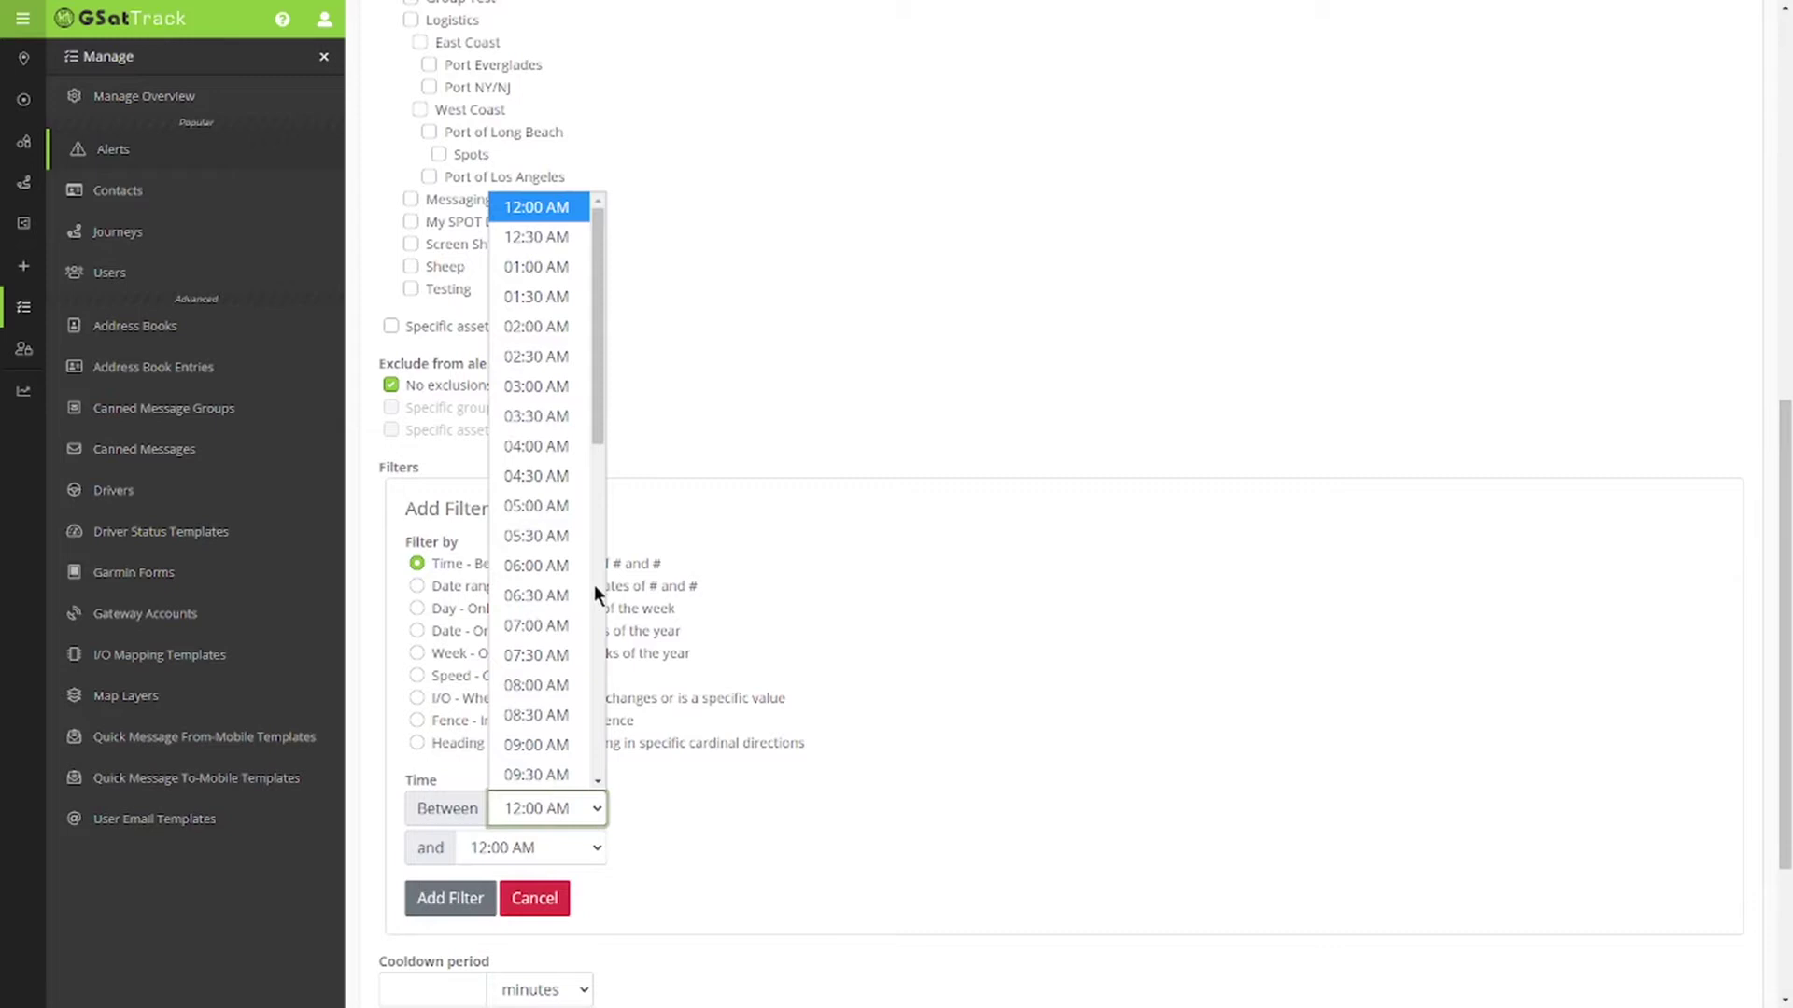
{"action": "scroll", "coordinate": [584, 525], "scroll_direction": "down", "scroll_amount": 2}
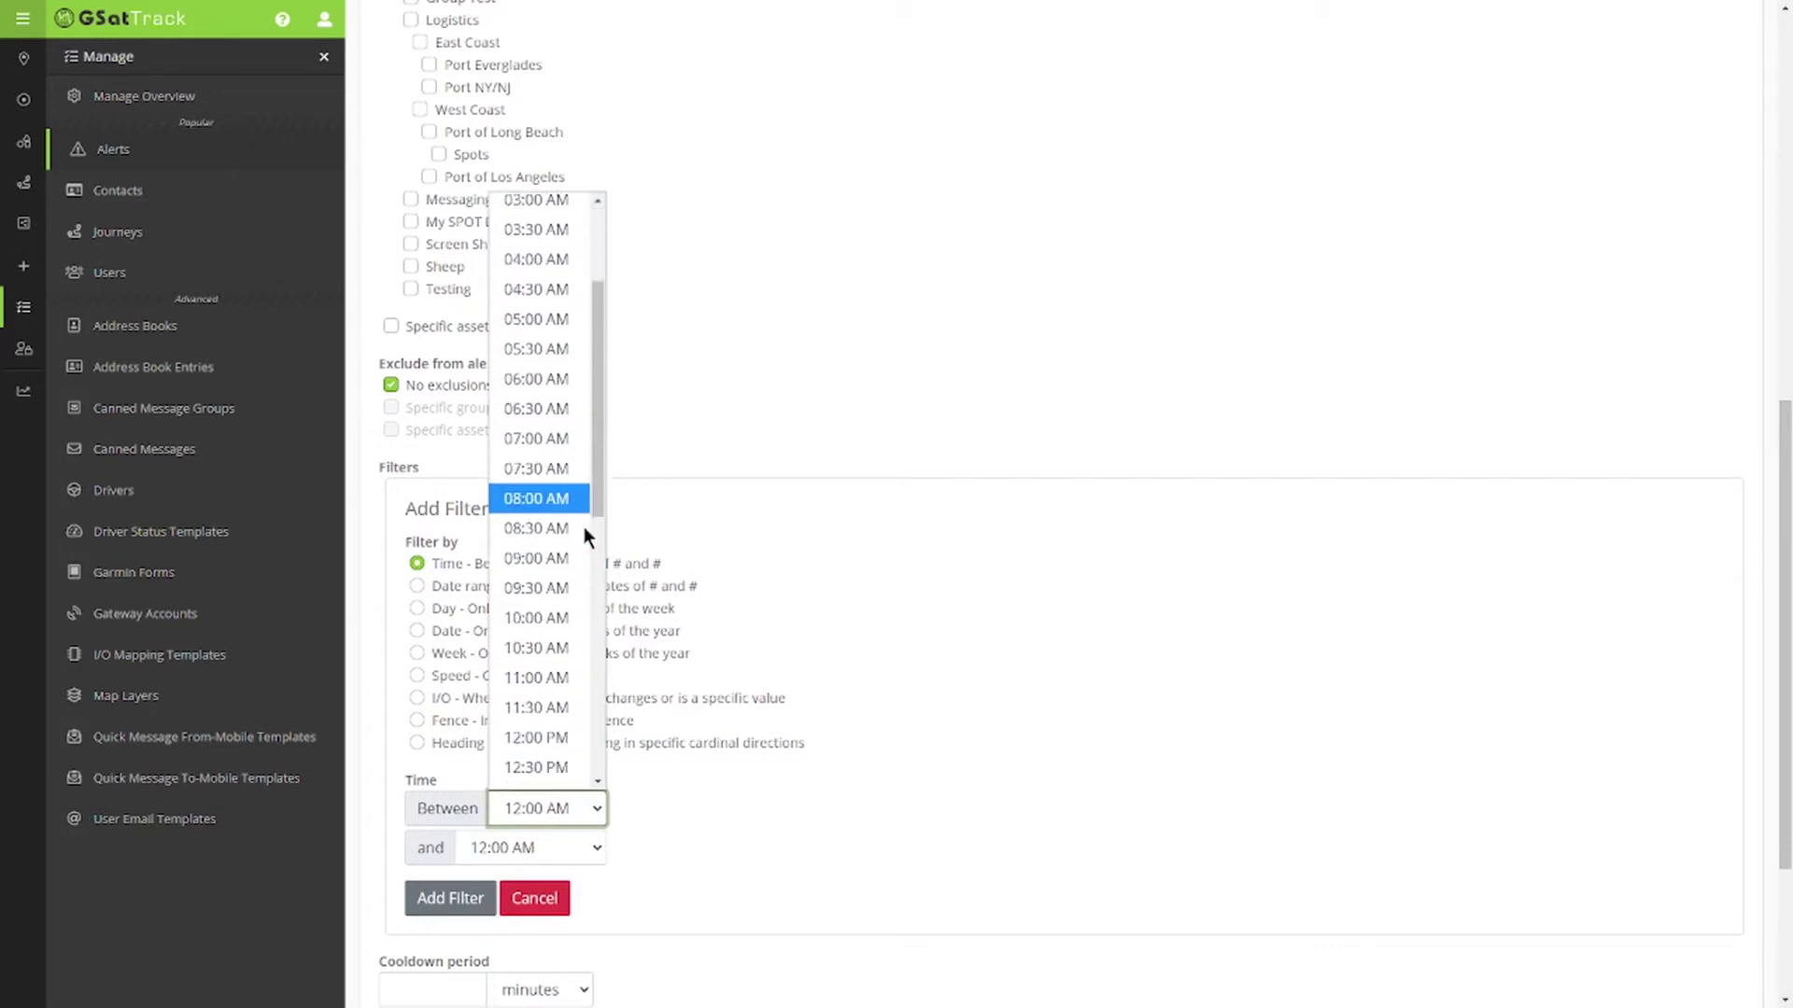
{"action": "key", "text": "Escape"}
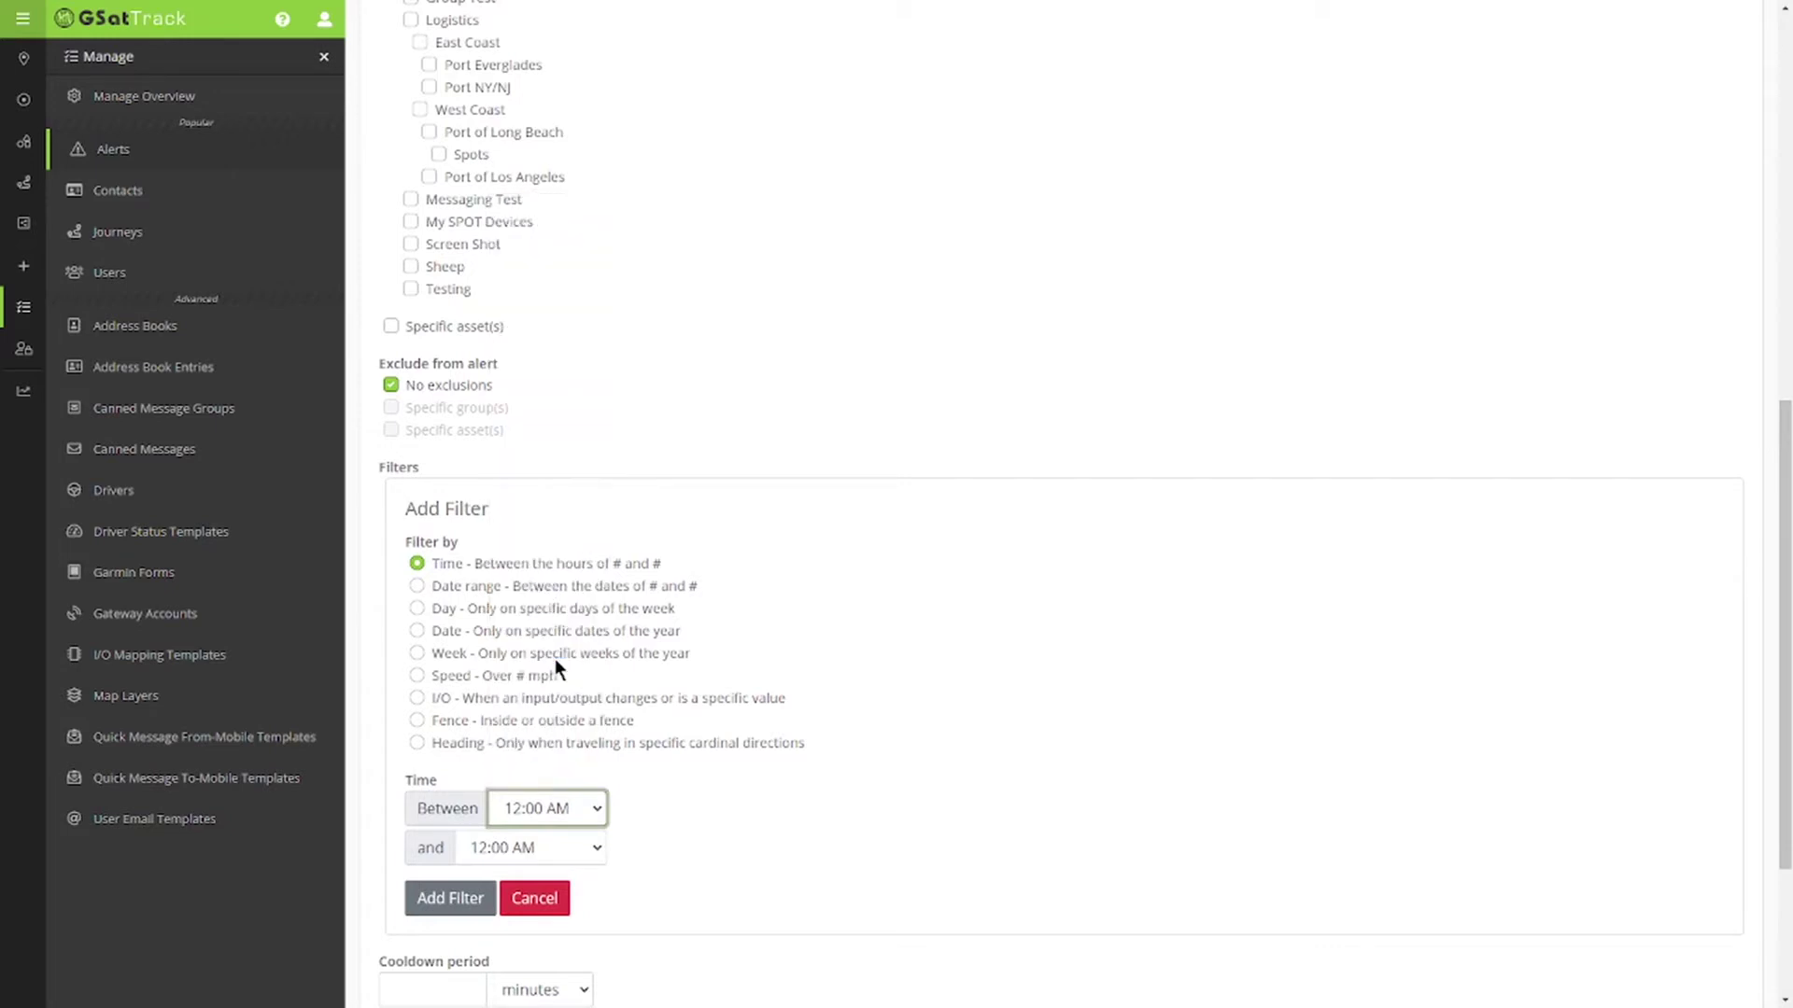
{"action": "left_click", "coordinate": [541, 852]}
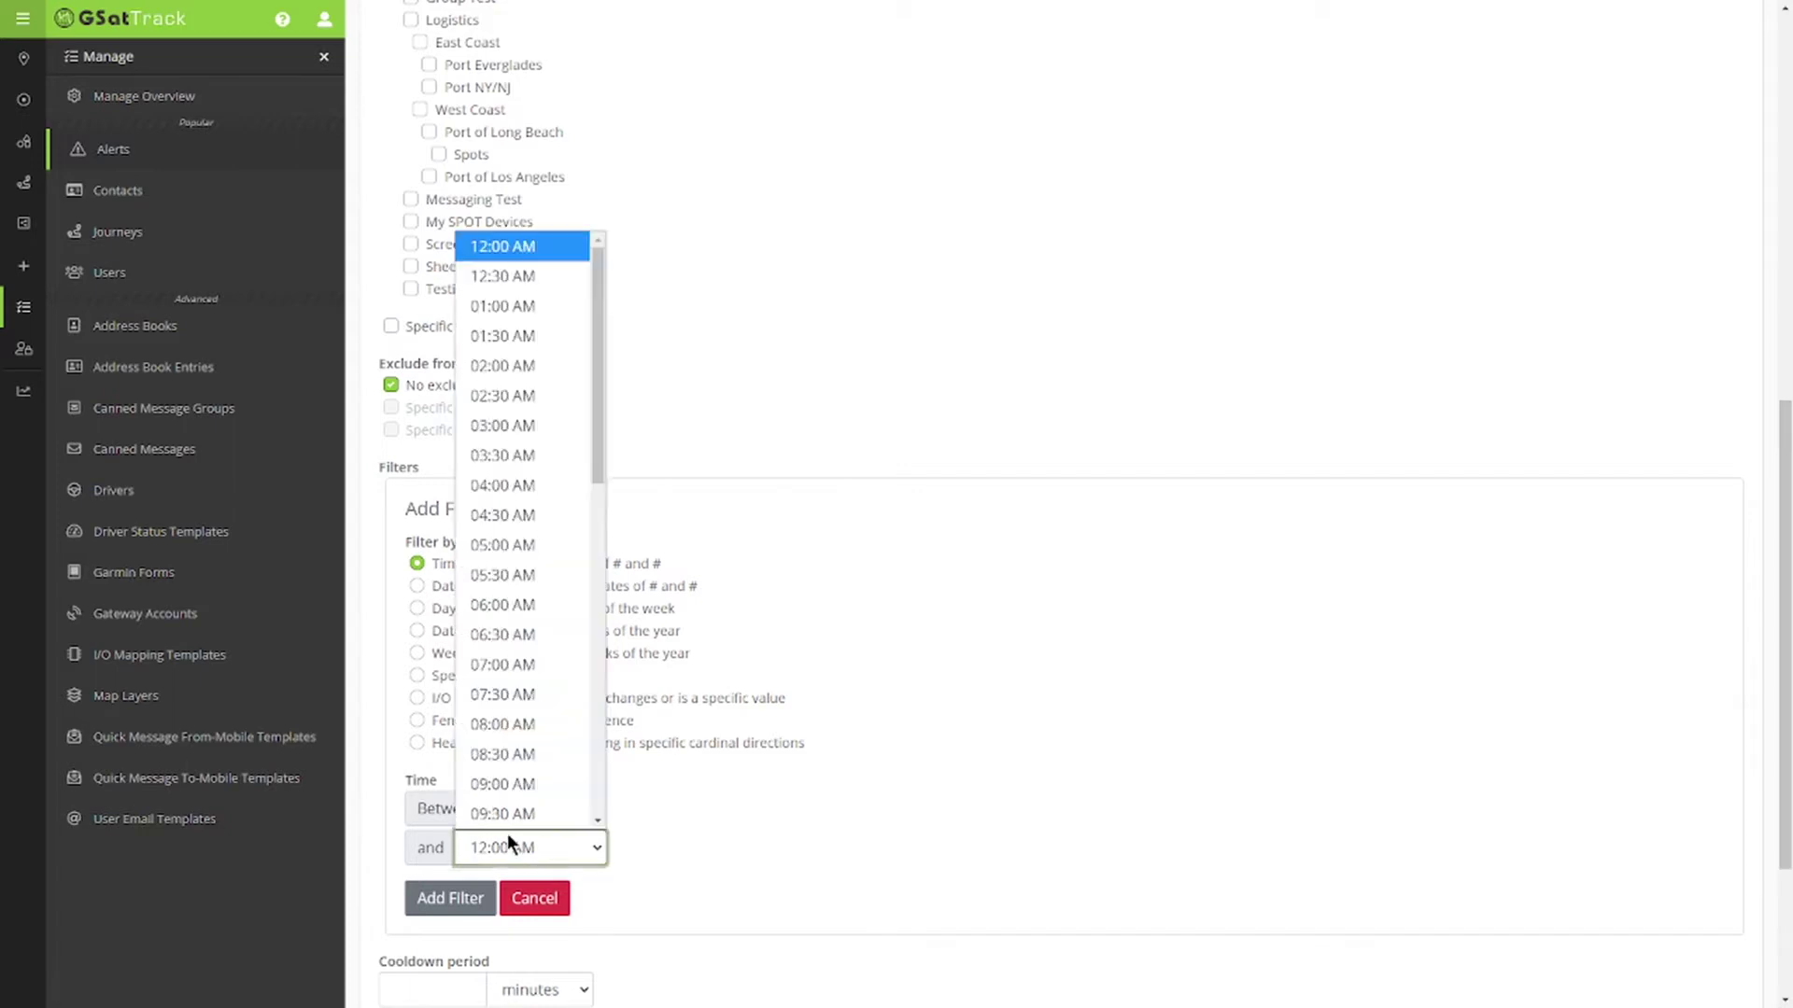
{"action": "scroll", "coordinate": [573, 628], "scroll_direction": "down", "scroll_amount": 1}
{"action": "scroll", "coordinate": [556, 544], "scroll_direction": "down", "scroll_amount": 4}
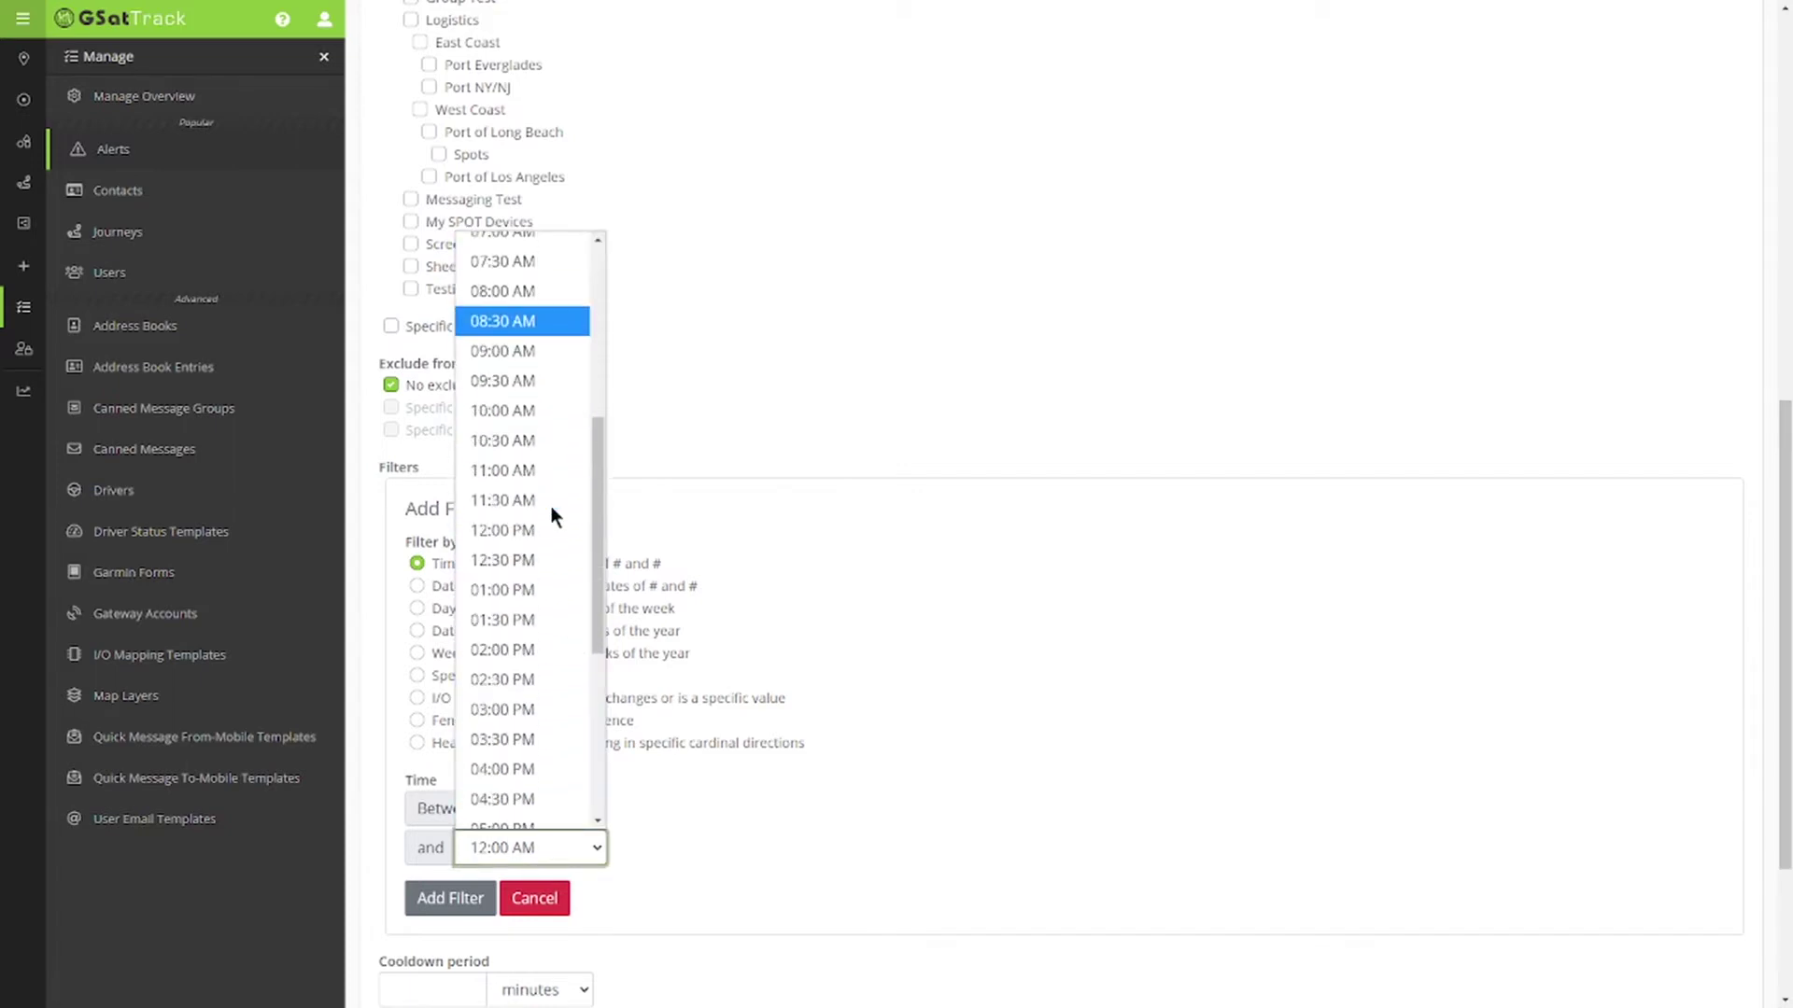
{"action": "left_click", "coordinate": [529, 480]}
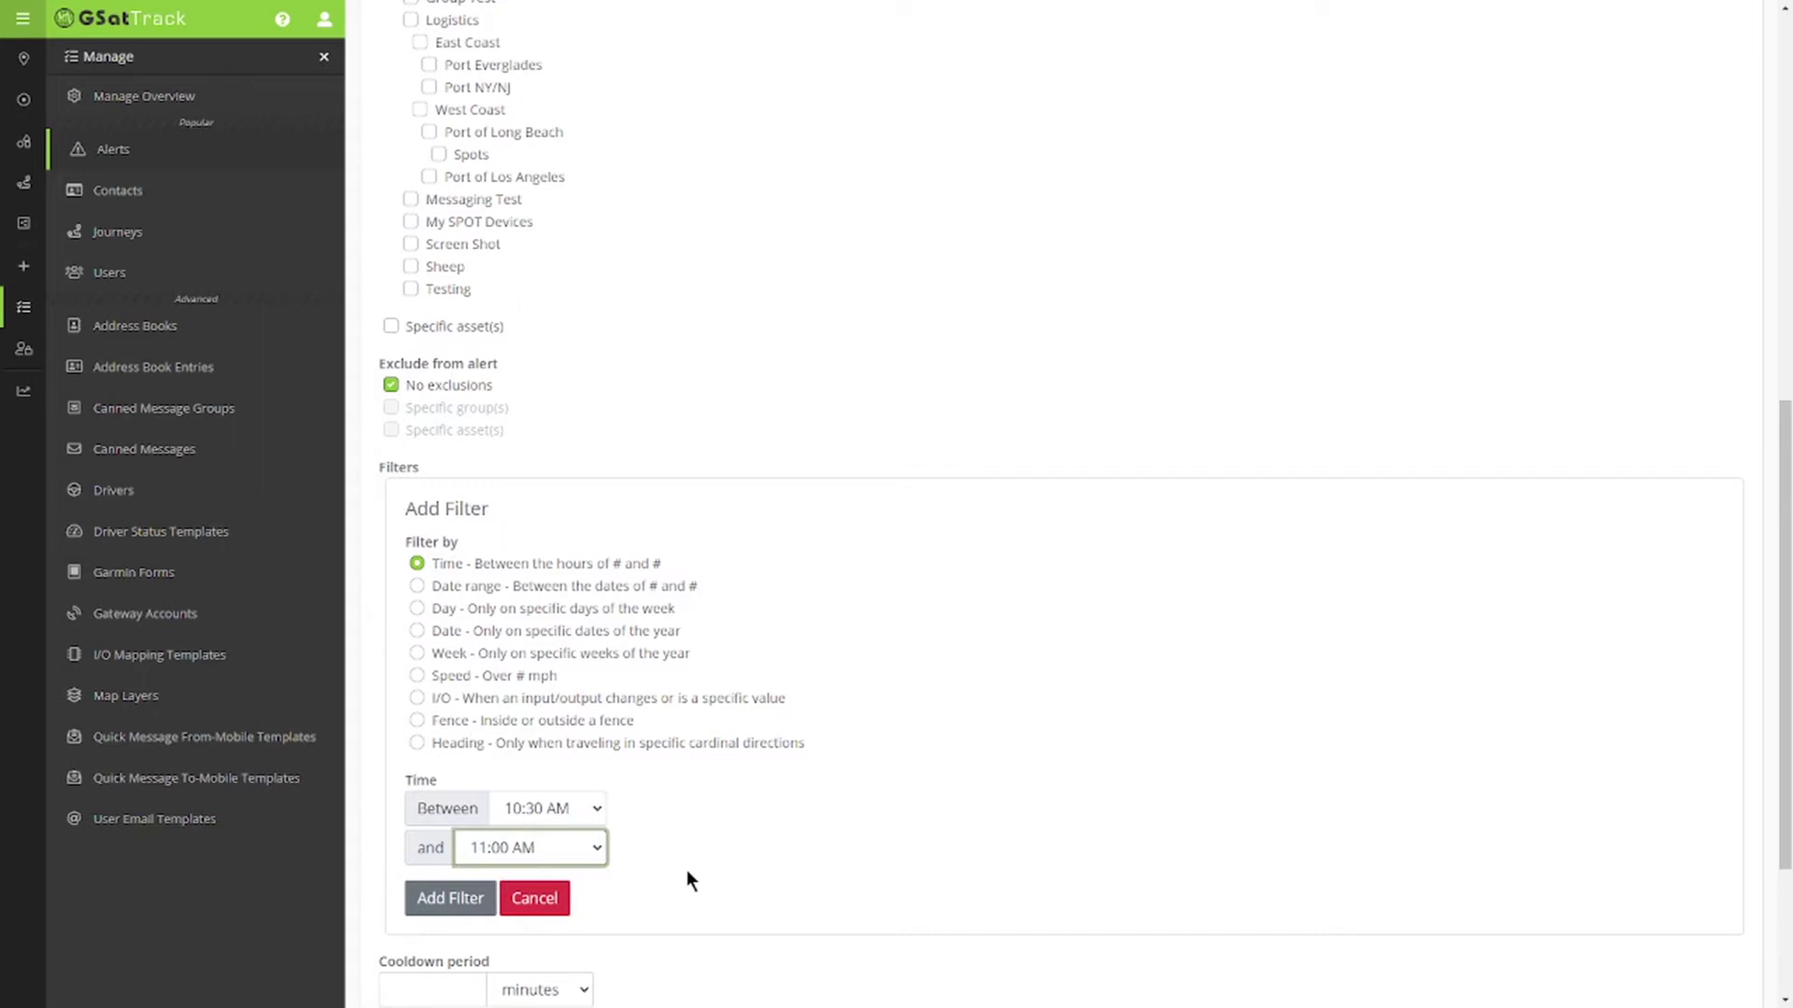
{"action": "left_click", "coordinate": [433, 899]}
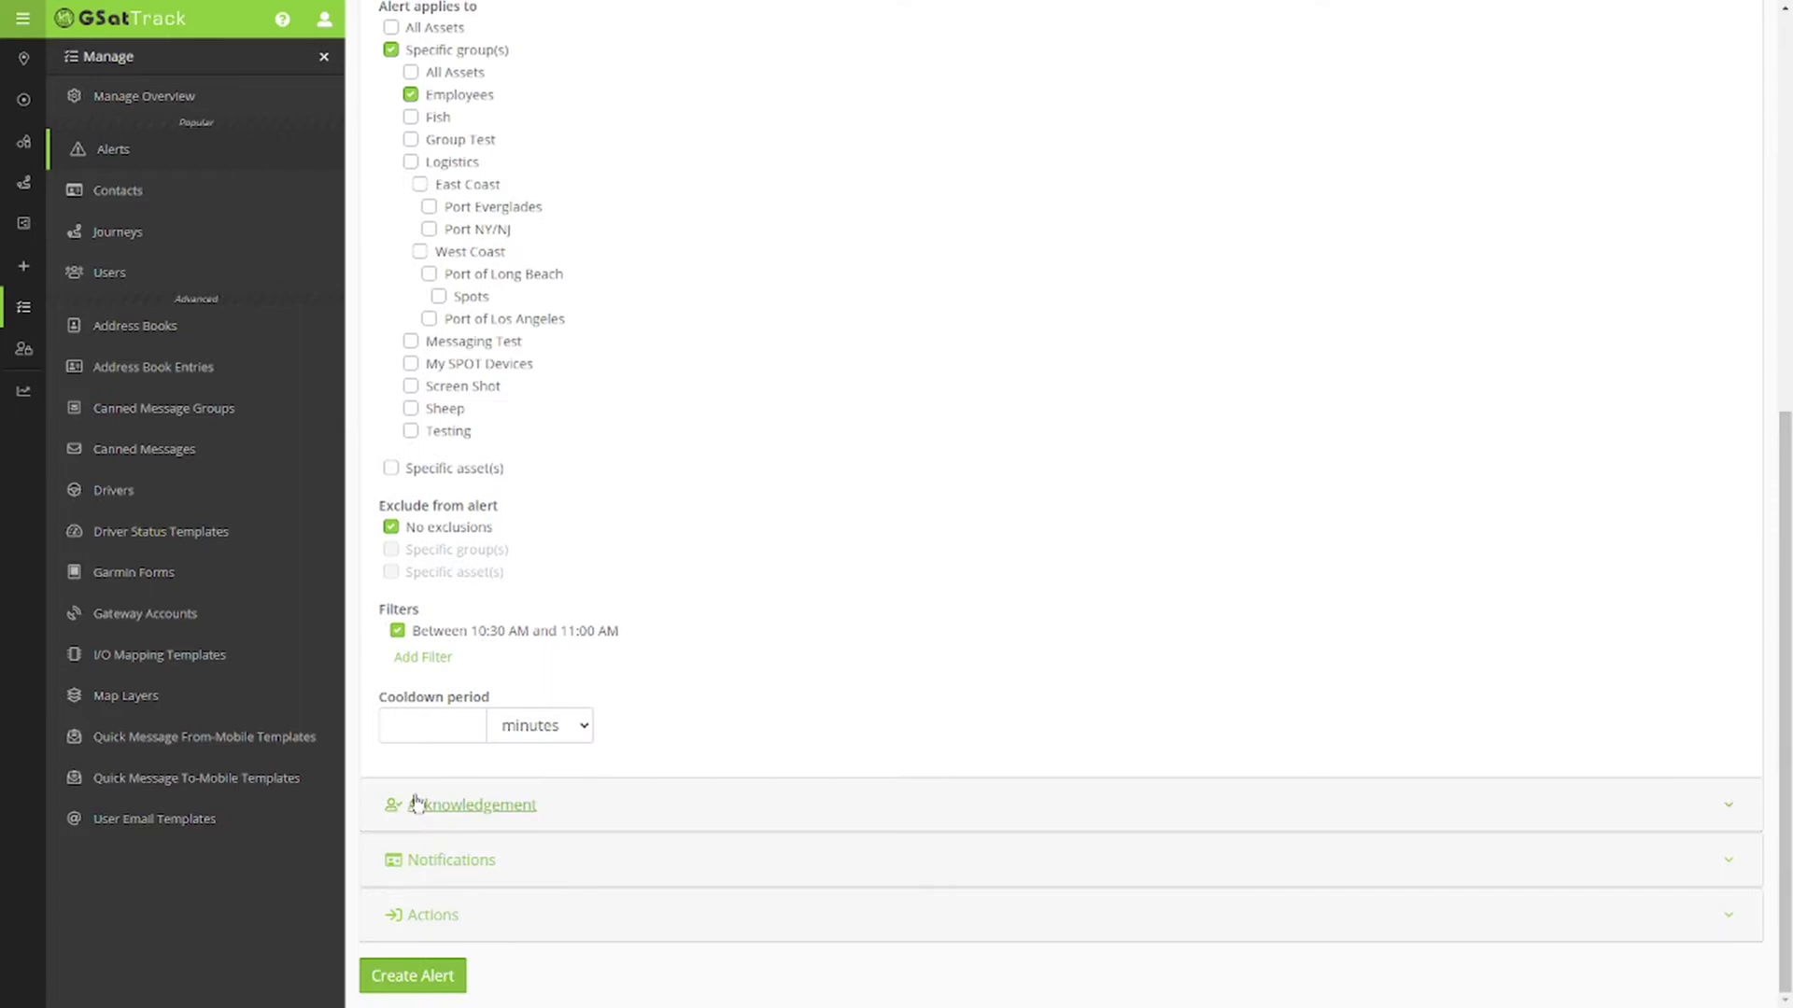
Add a Day filter restricting the alert to Monday through Friday.
{"action": "left_click", "coordinate": [430, 658]}
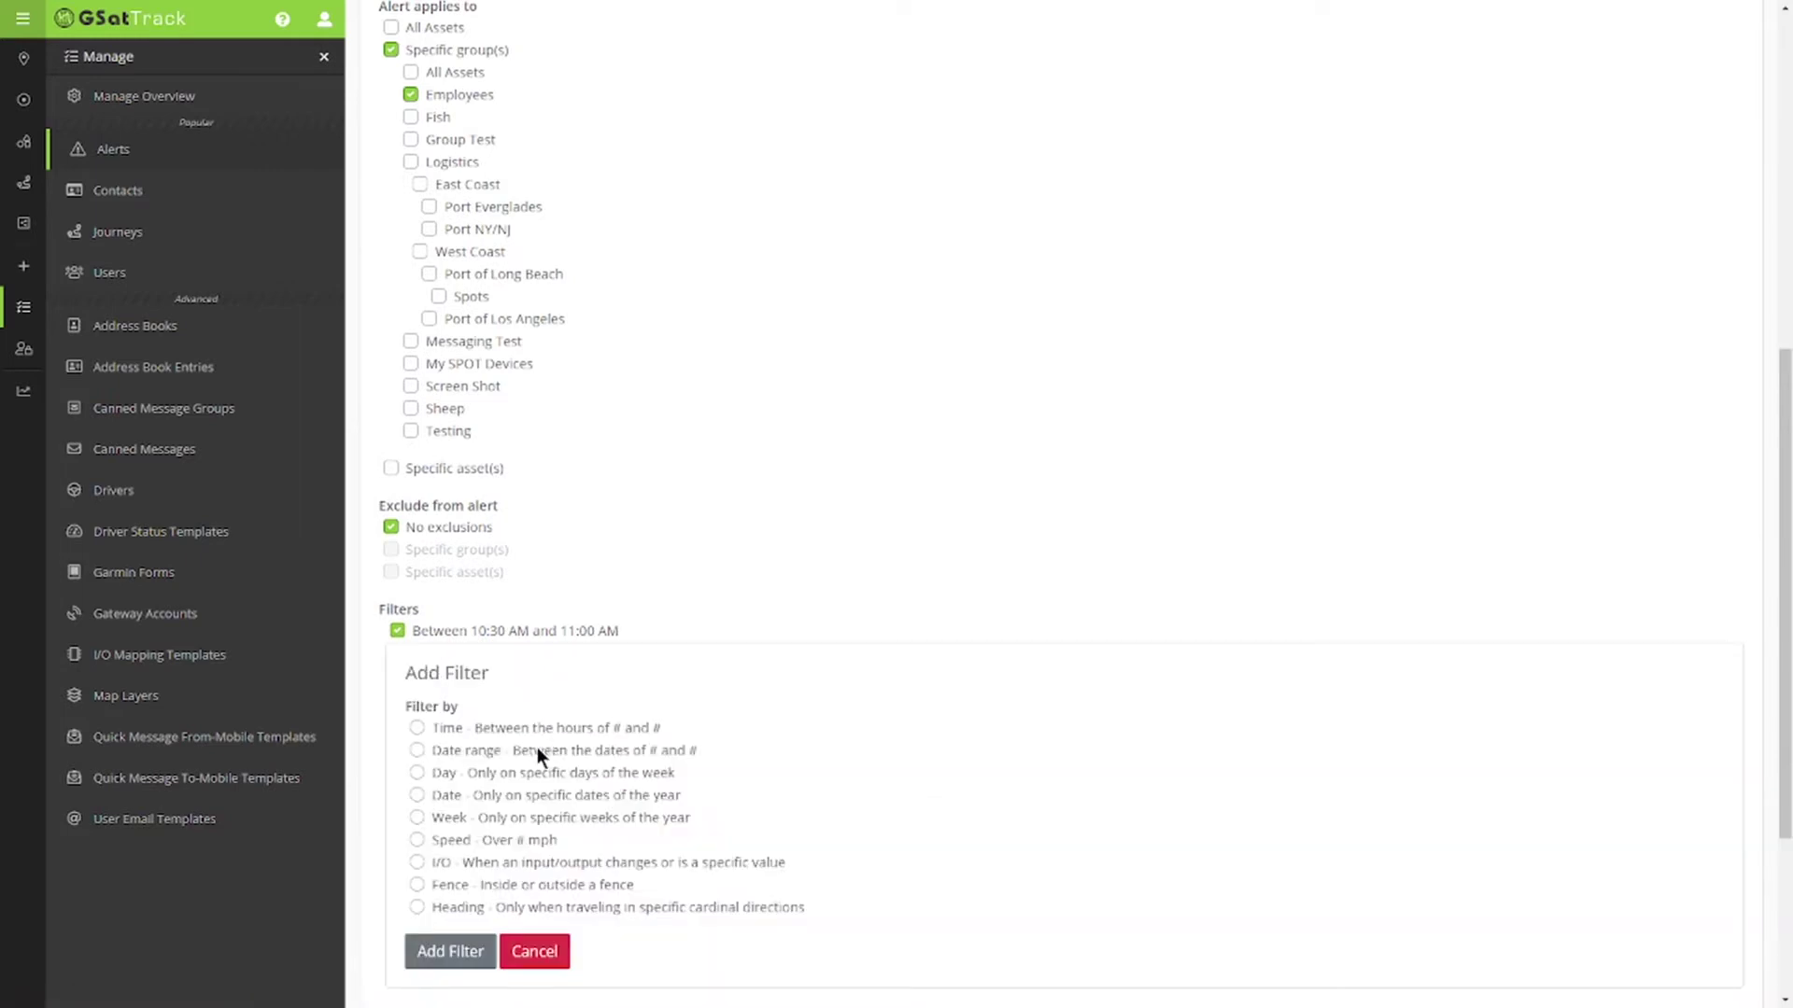
{"action": "left_click", "coordinate": [517, 773]}
{"action": "scroll", "coordinate": [616, 793], "scroll_direction": "down", "scroll_amount": 2}
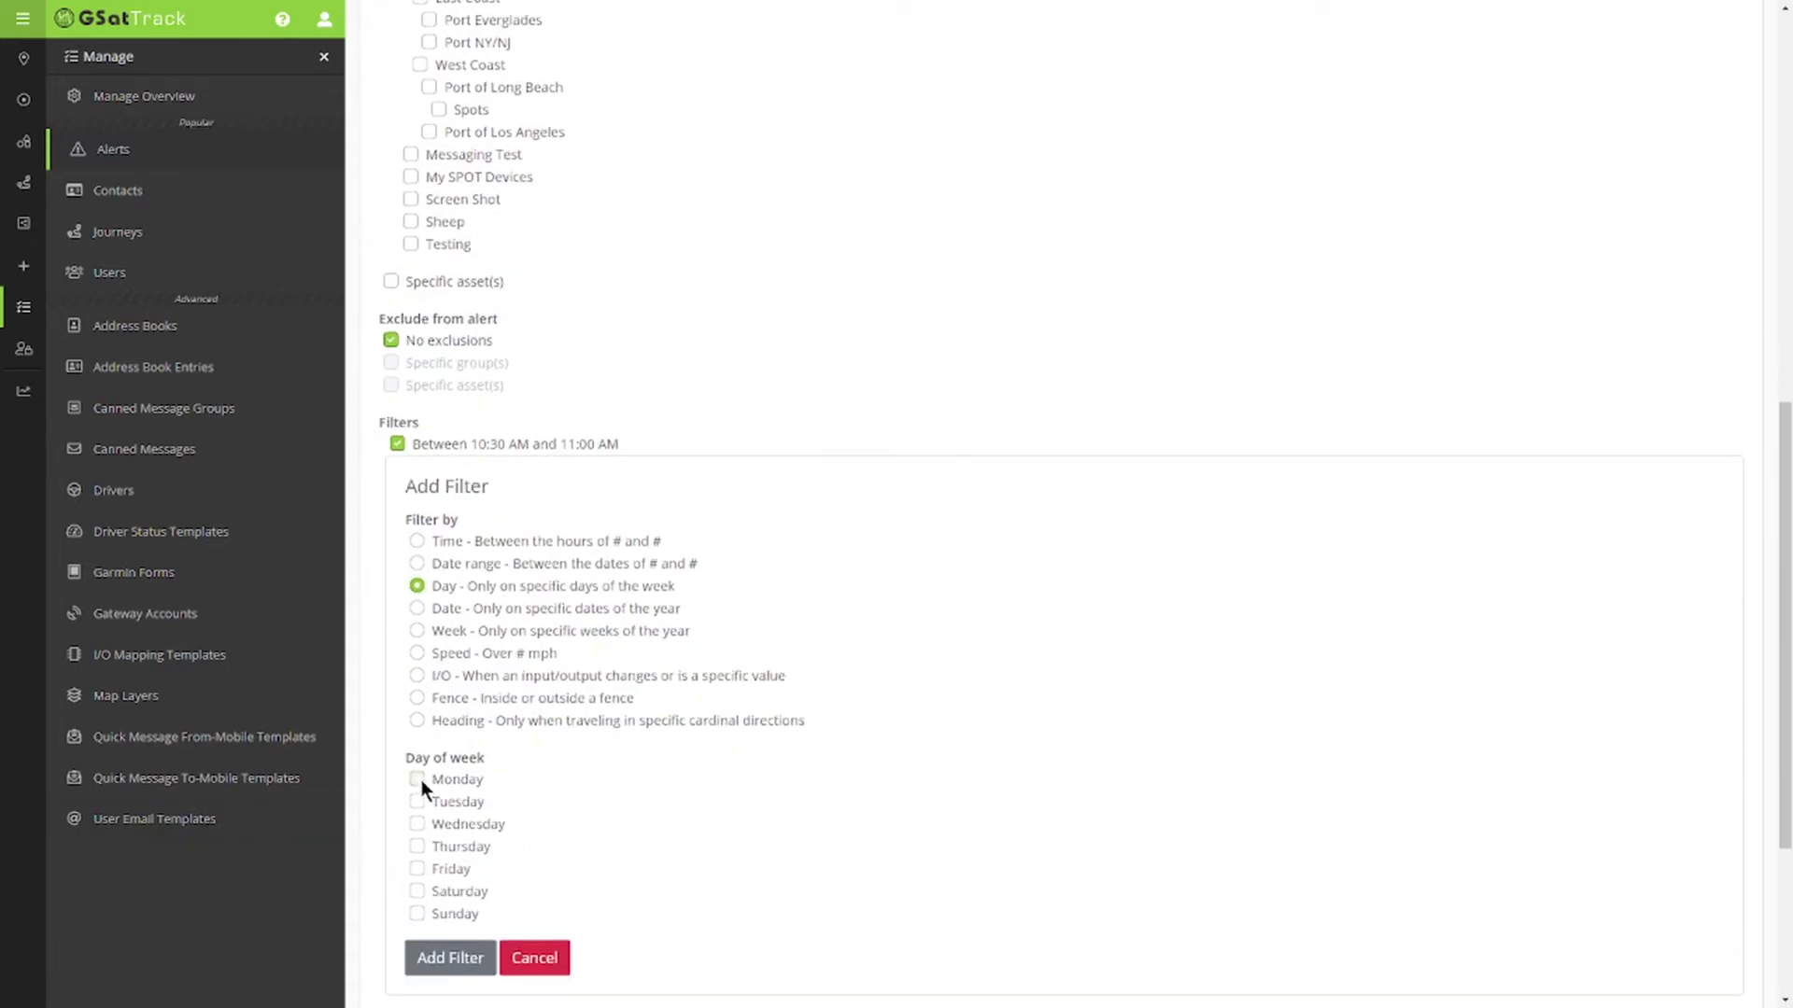
{"action": "left_click", "coordinate": [417, 869]}
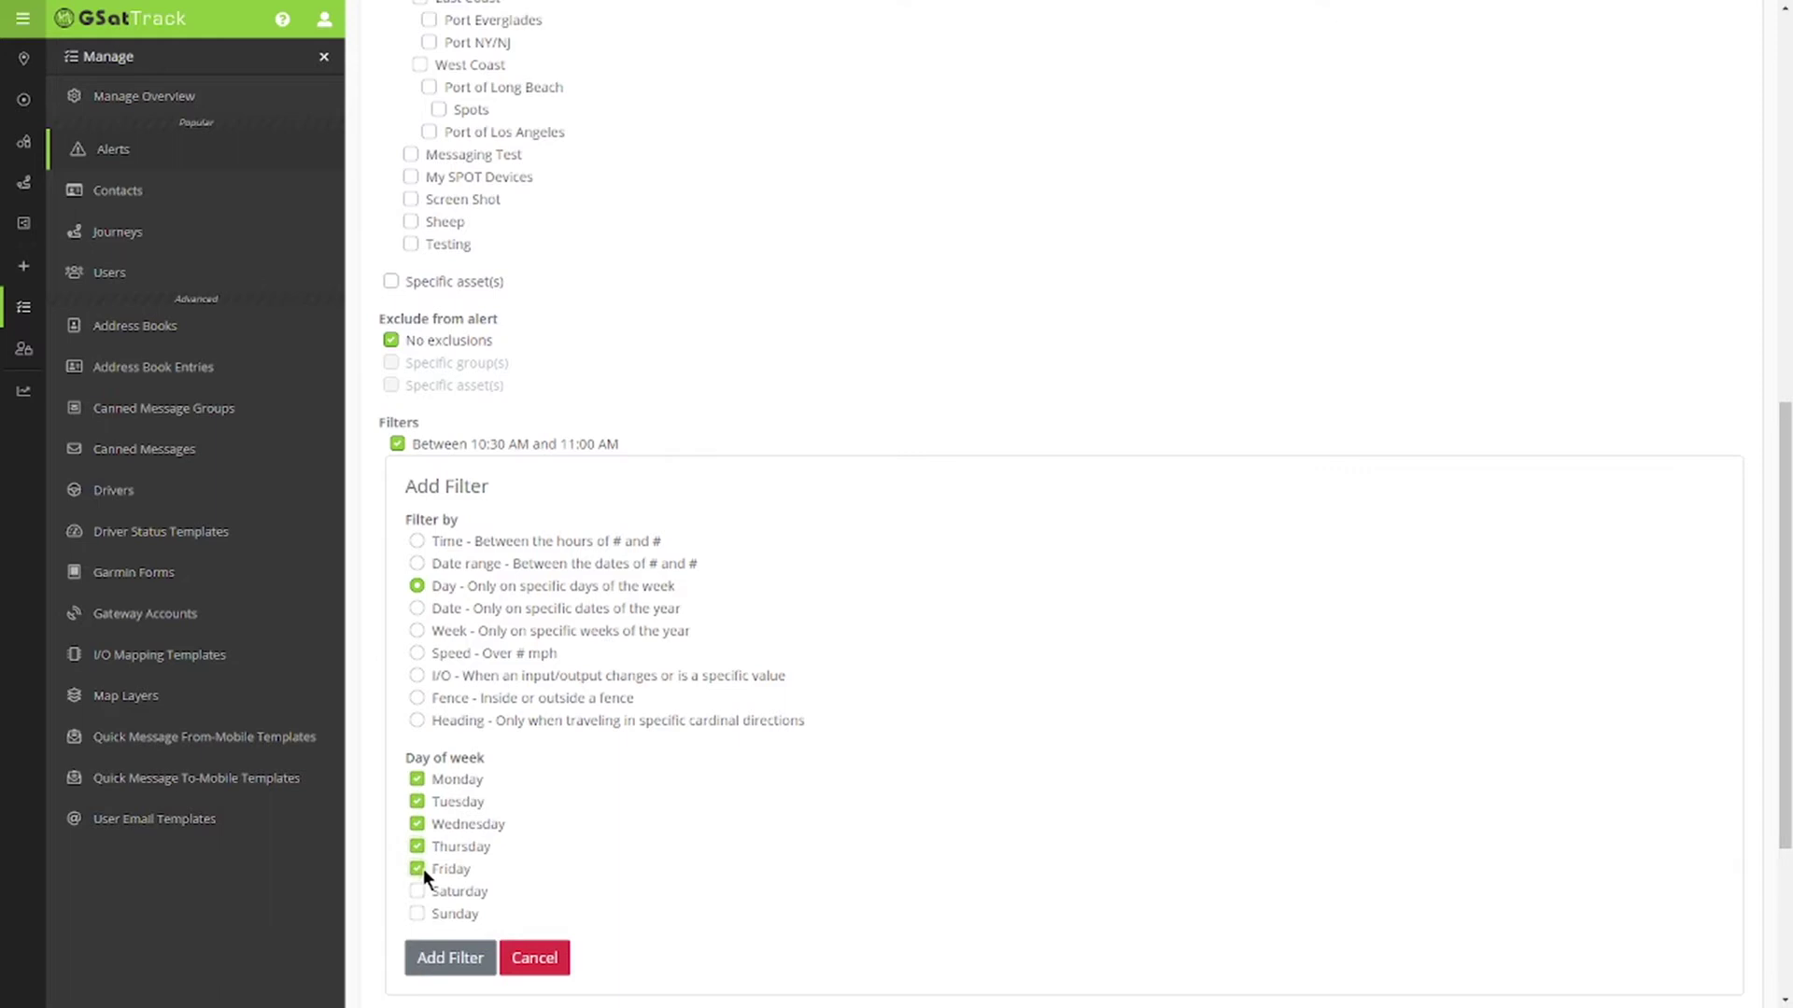
{"action": "left_click", "coordinate": [473, 952]}
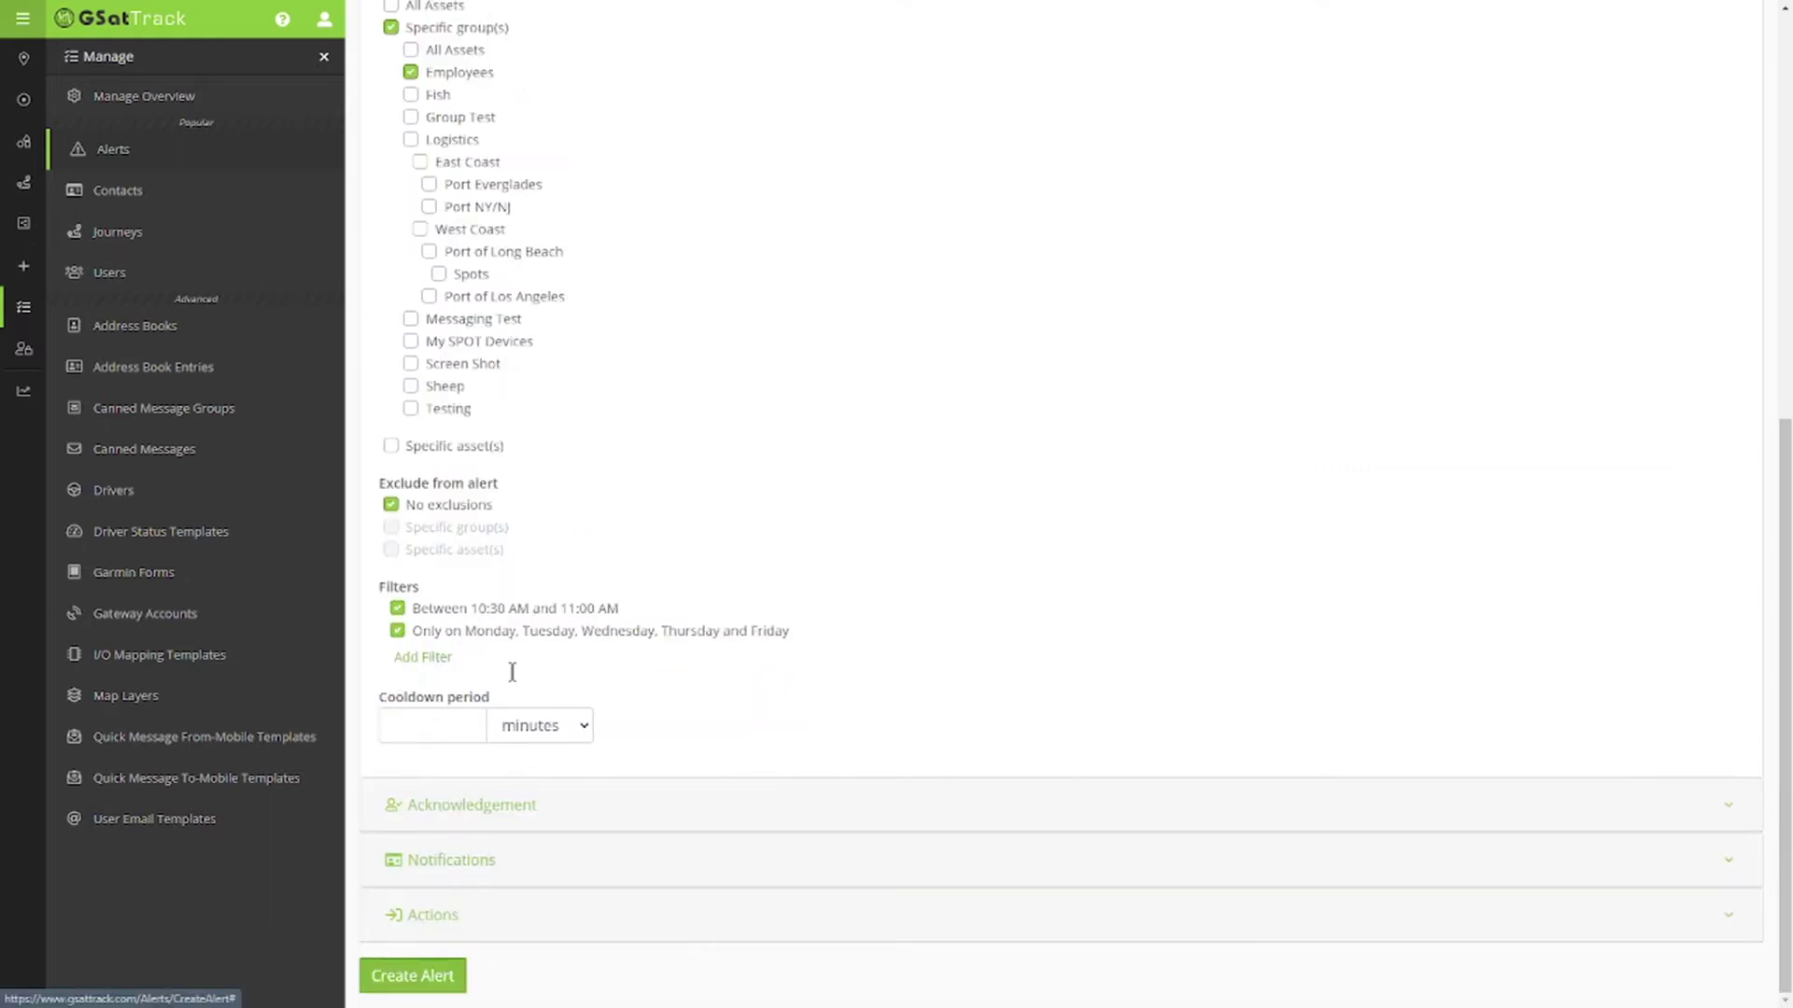
{"action": "left_click", "coordinate": [432, 658]}
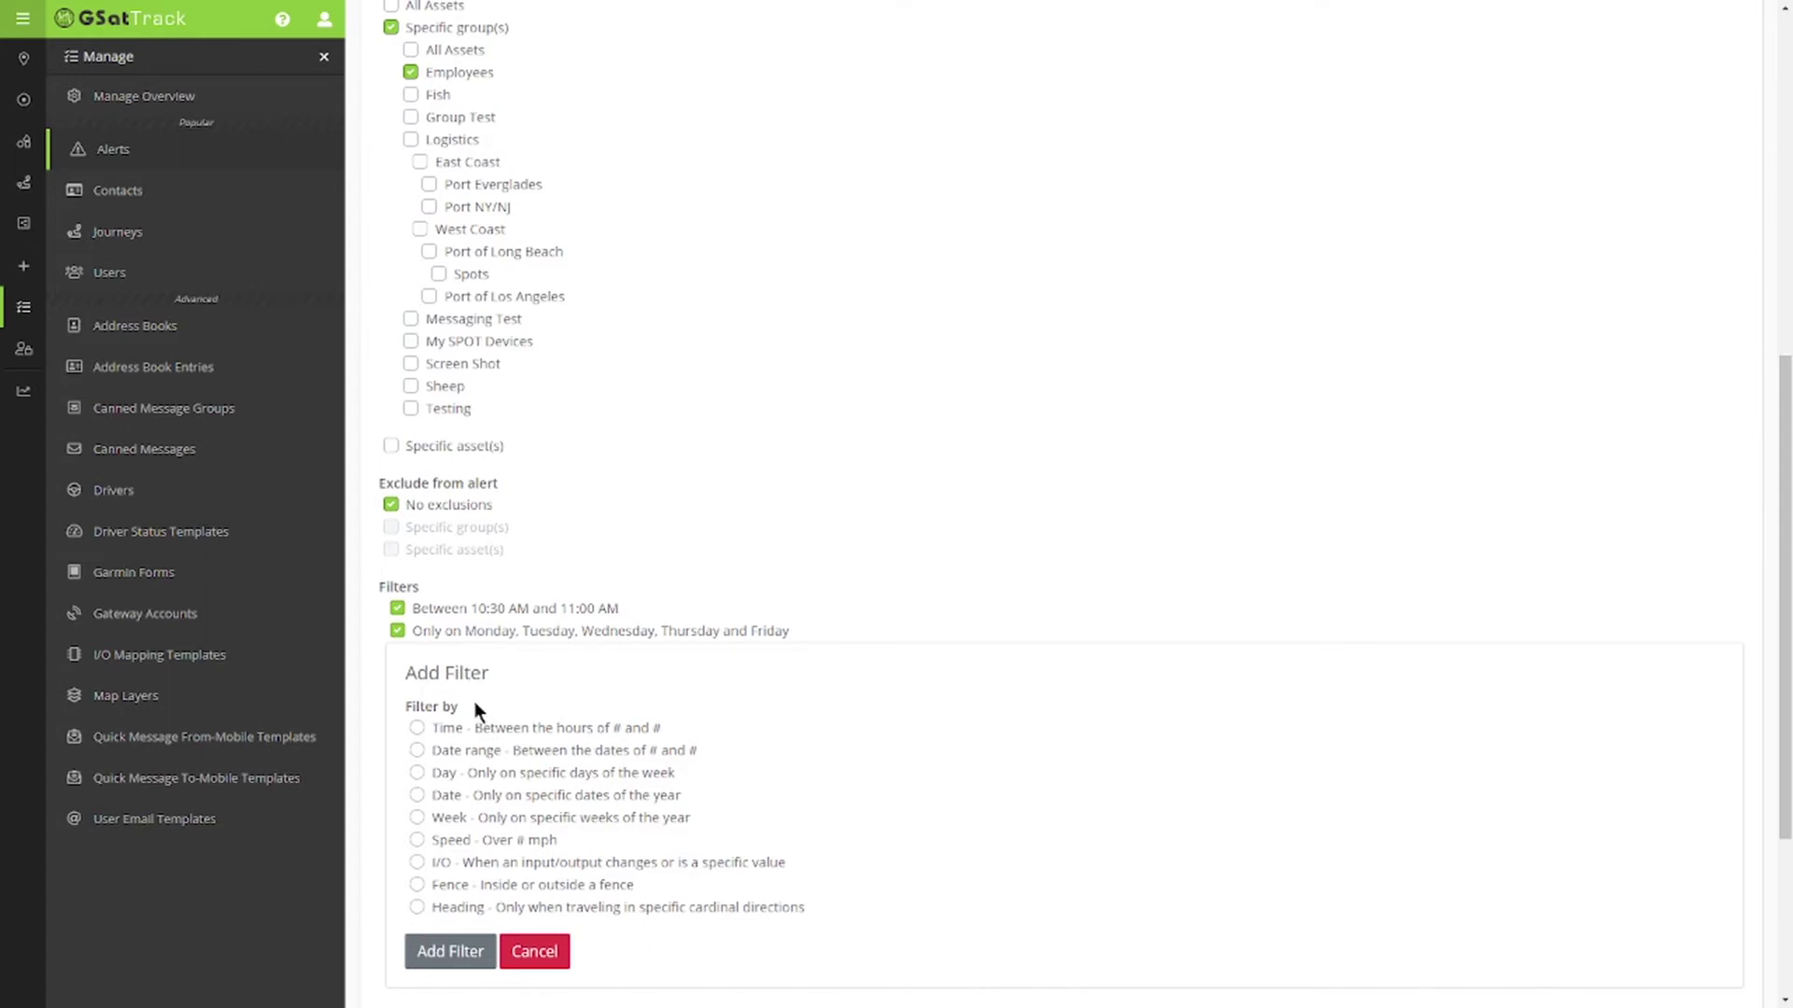
Add a Fence filter so the alert triggers outside the GSE Office fence.
{"action": "left_click", "coordinate": [416, 885]}
{"action": "scroll", "coordinate": [473, 946], "scroll_direction": "down", "scroll_amount": 2}
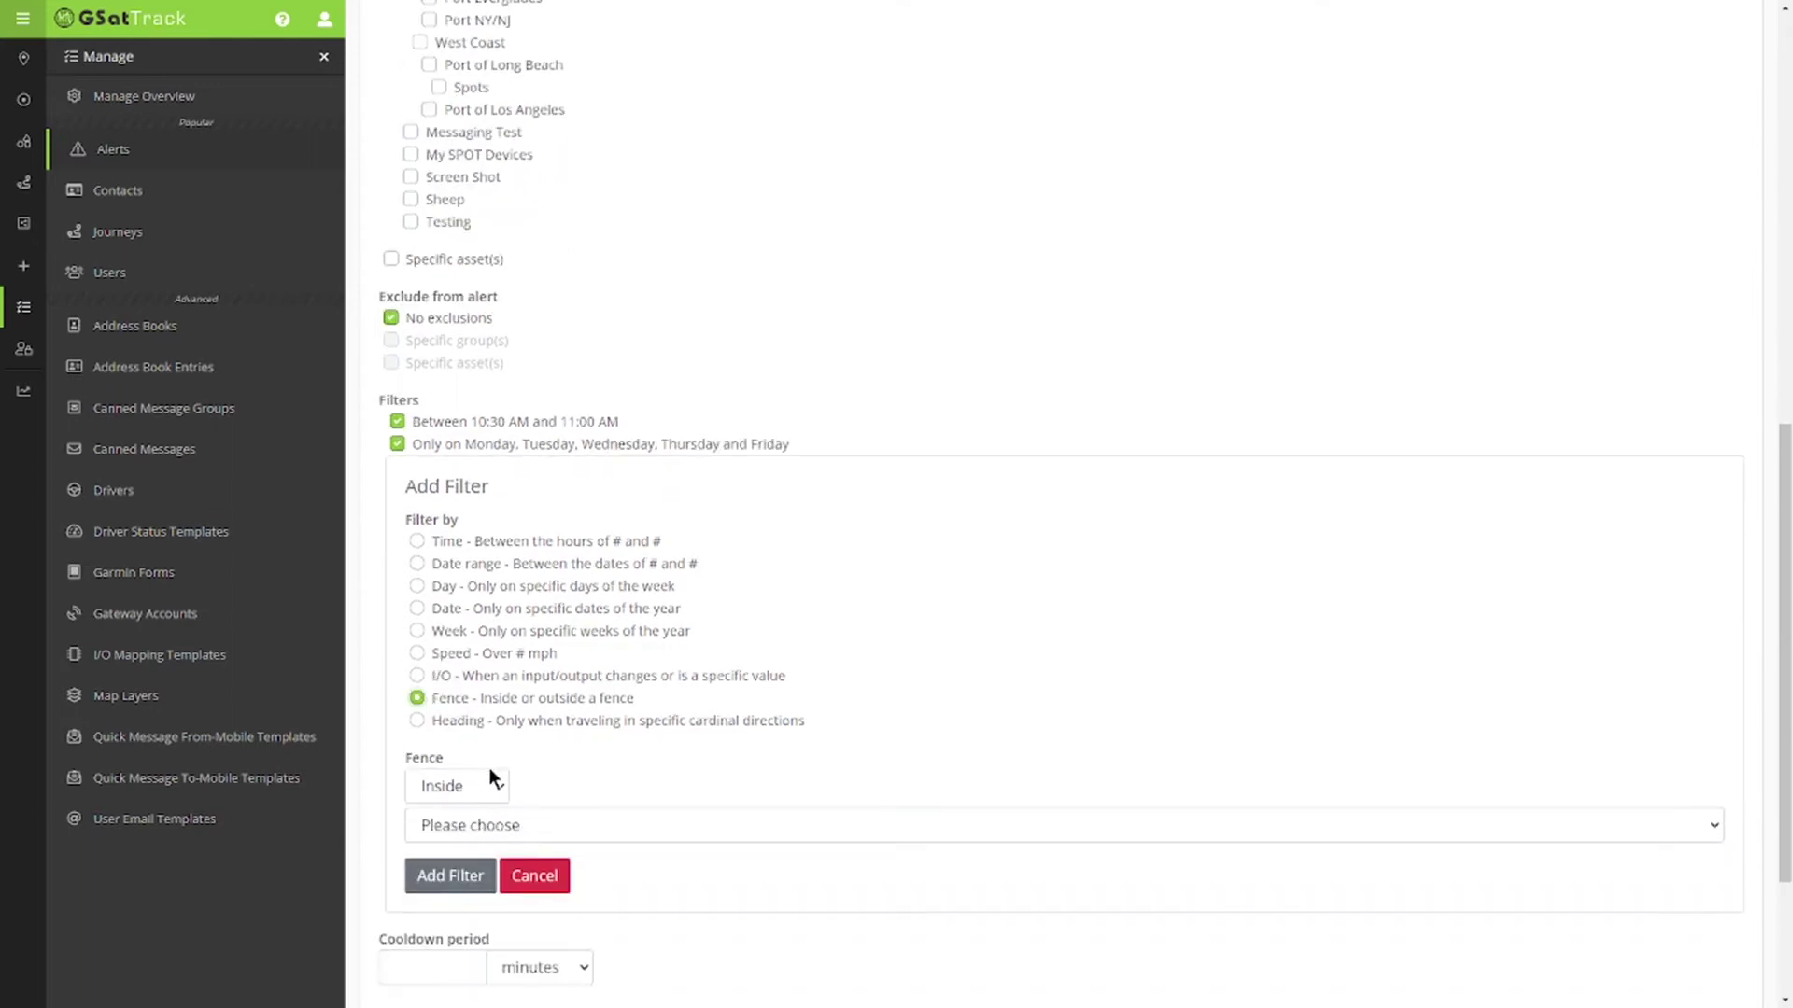
{"action": "left_click", "coordinate": [480, 782]}
{"action": "left_click", "coordinate": [475, 849]}
{"action": "left_click", "coordinate": [496, 827]}
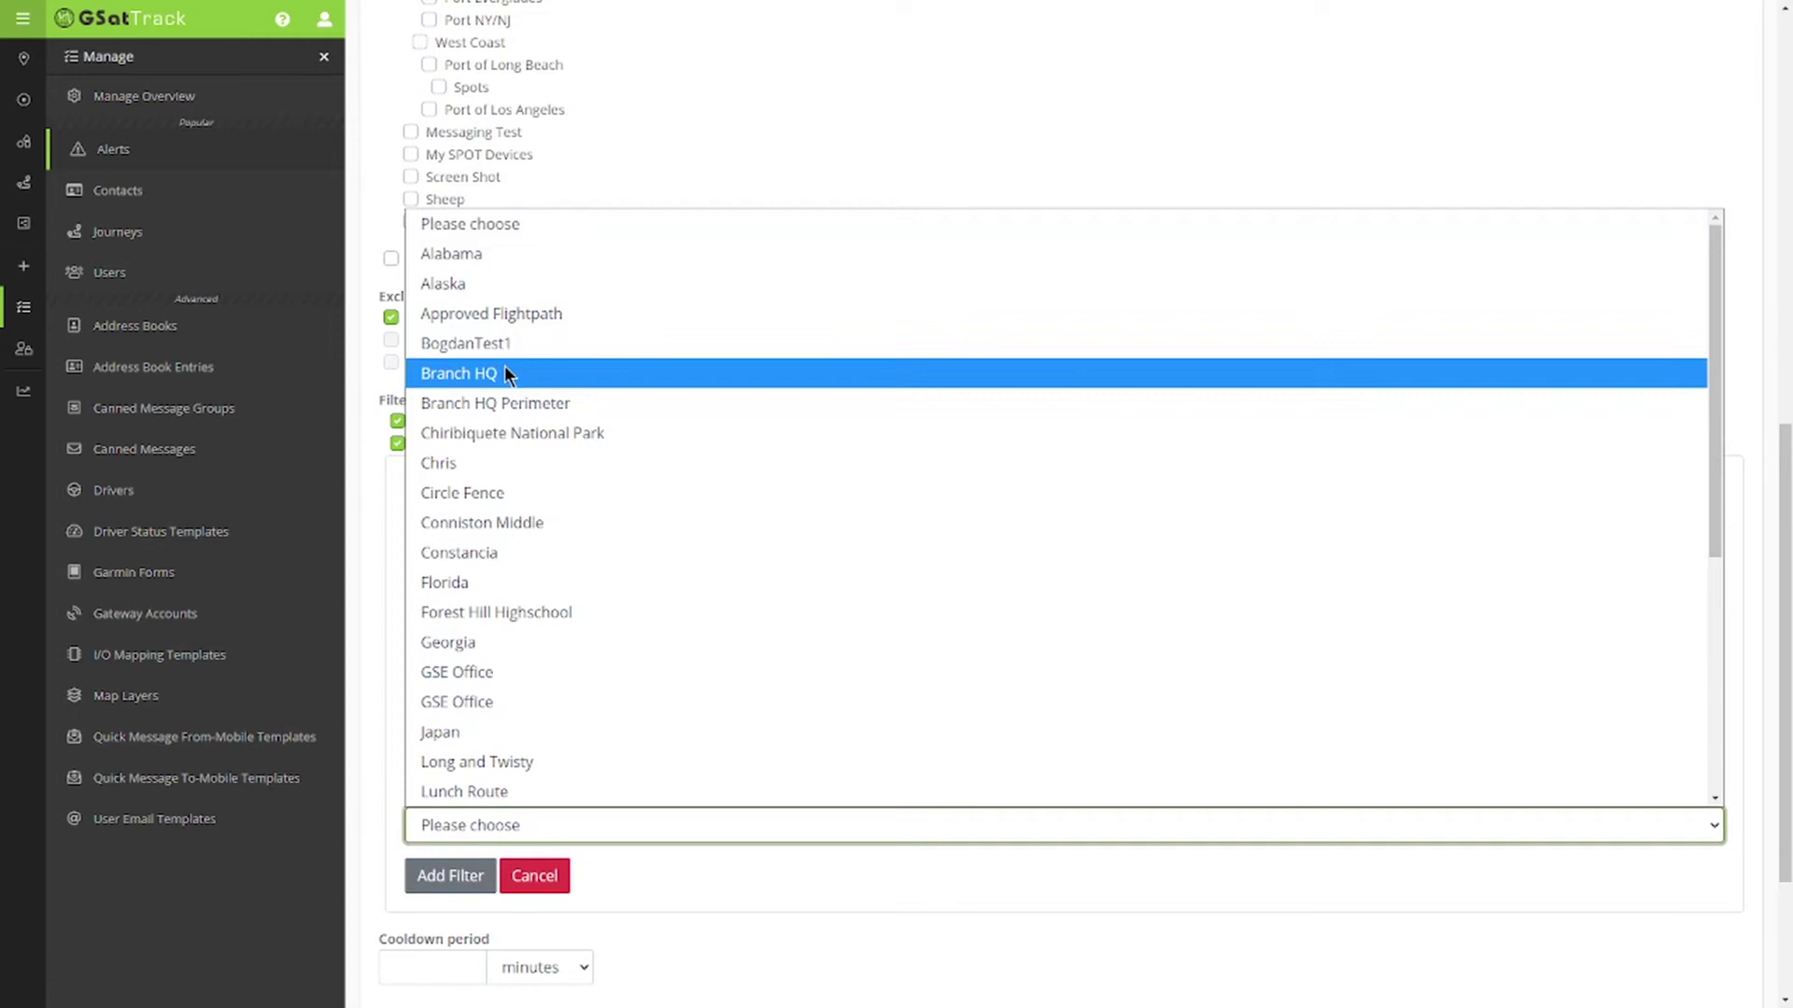
{"action": "left_click", "coordinate": [506, 668]}
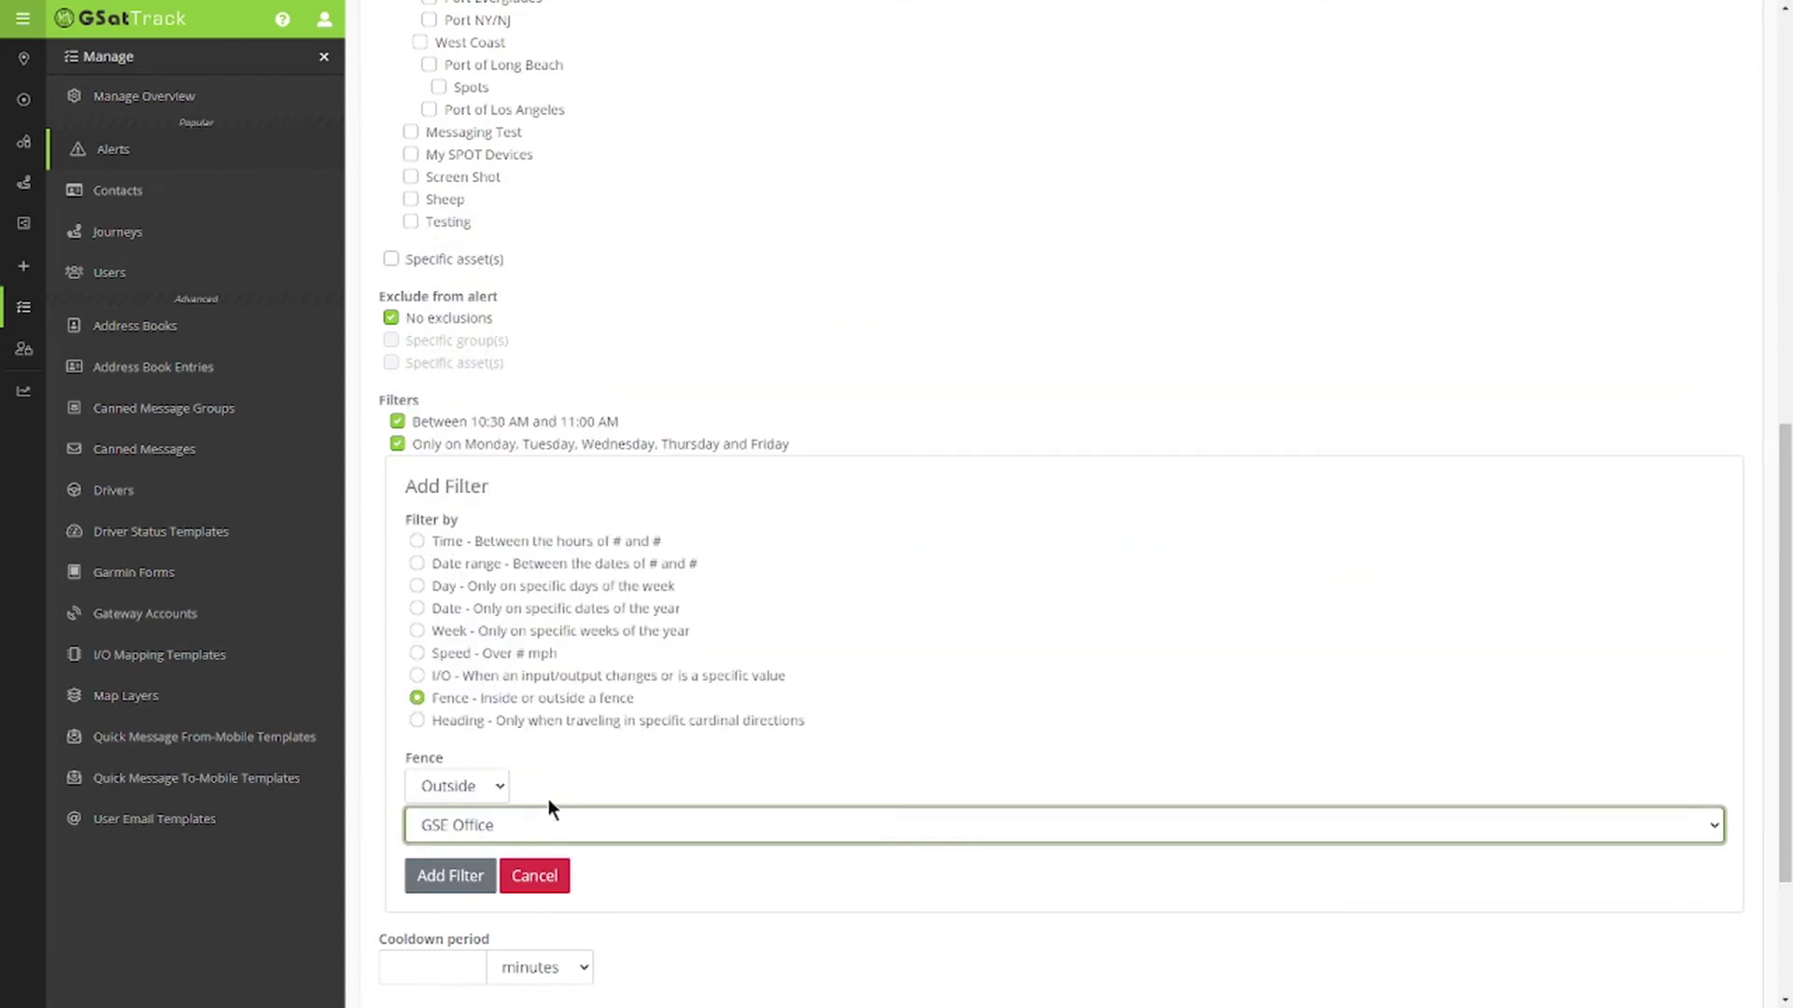
{"action": "left_click", "coordinate": [450, 876]}
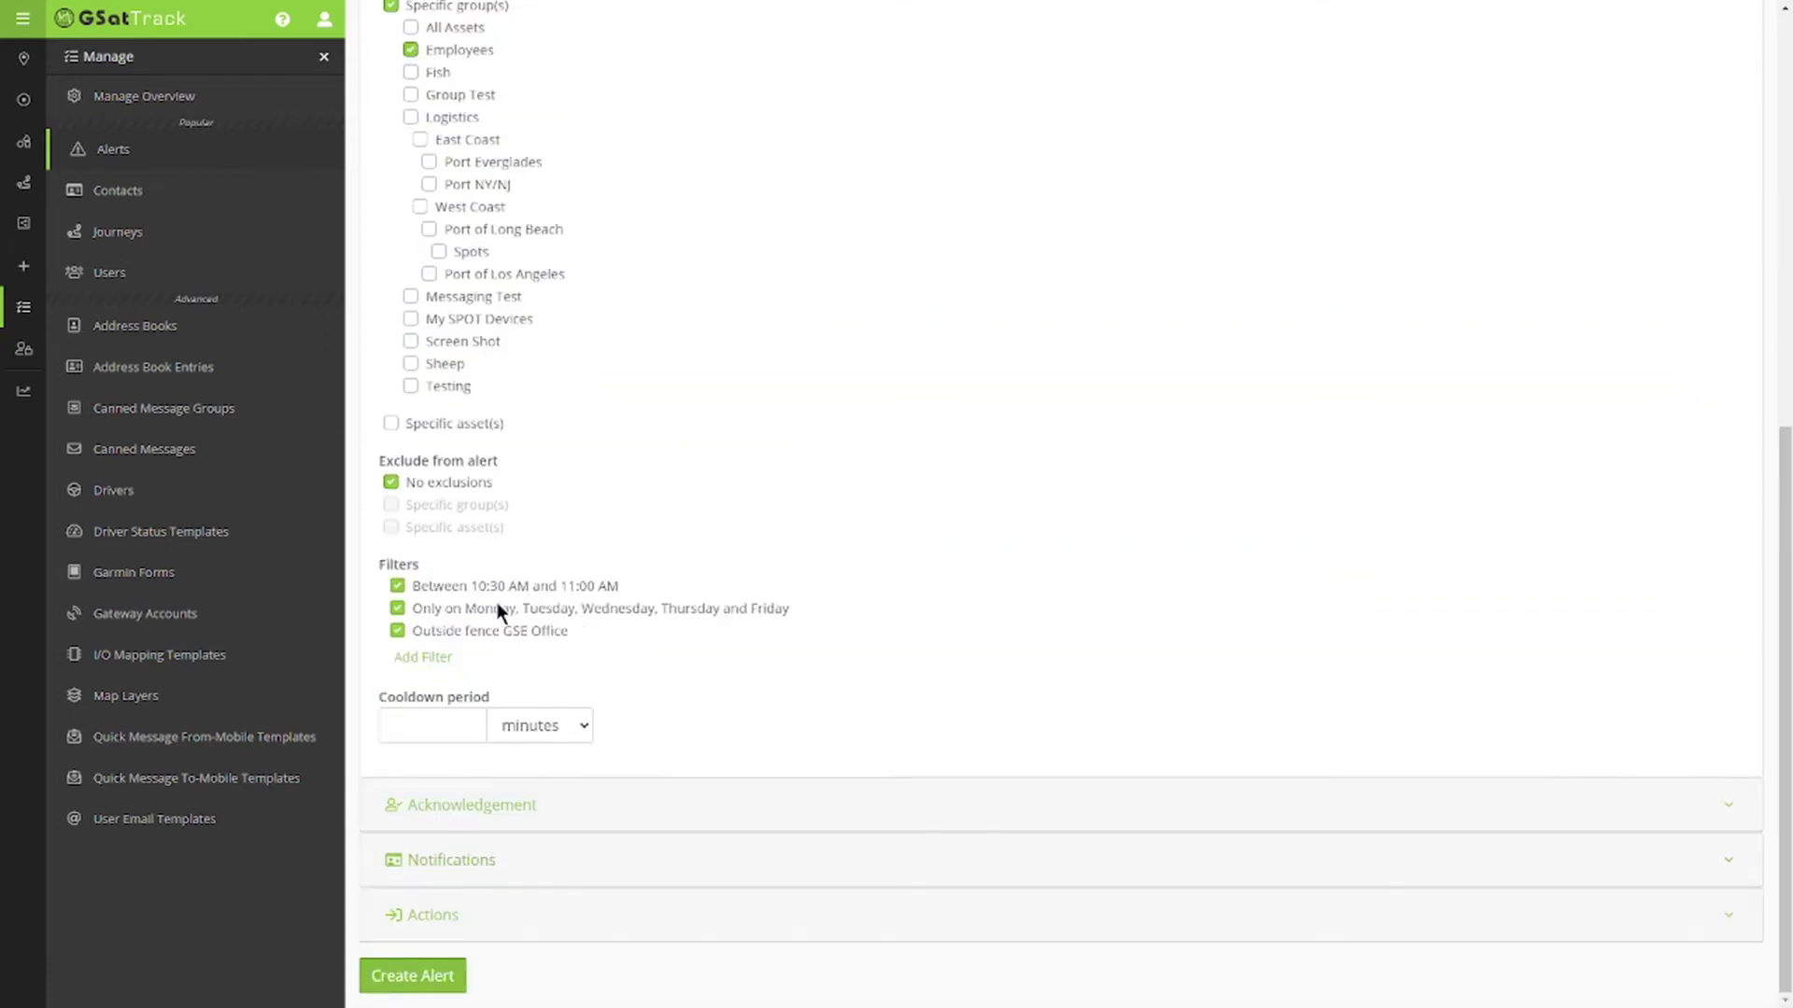
{"action": "scroll", "coordinate": [650, 427], "scroll_direction": "up", "scroll_amount": 7}
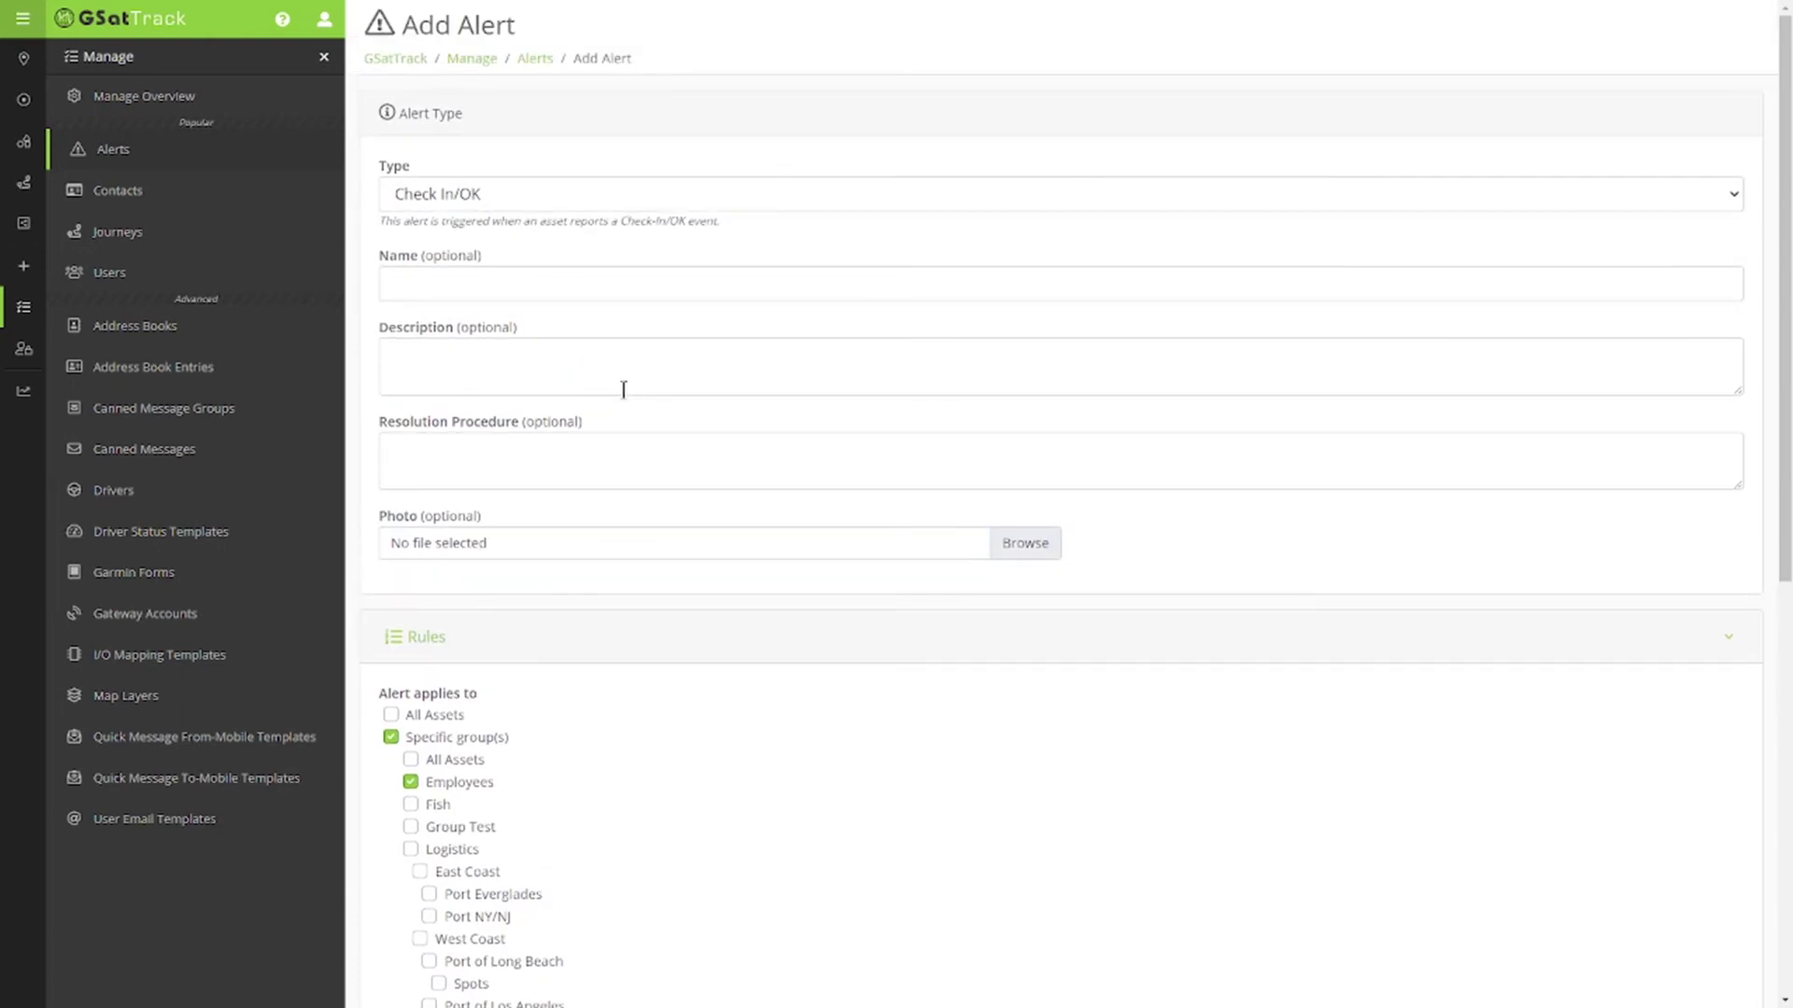
{"action": "scroll", "coordinate": [620, 389], "scroll_direction": "down", "scroll_amount": 4}
{"action": "scroll", "coordinate": [607, 485], "scroll_direction": "down", "scroll_amount": 2}
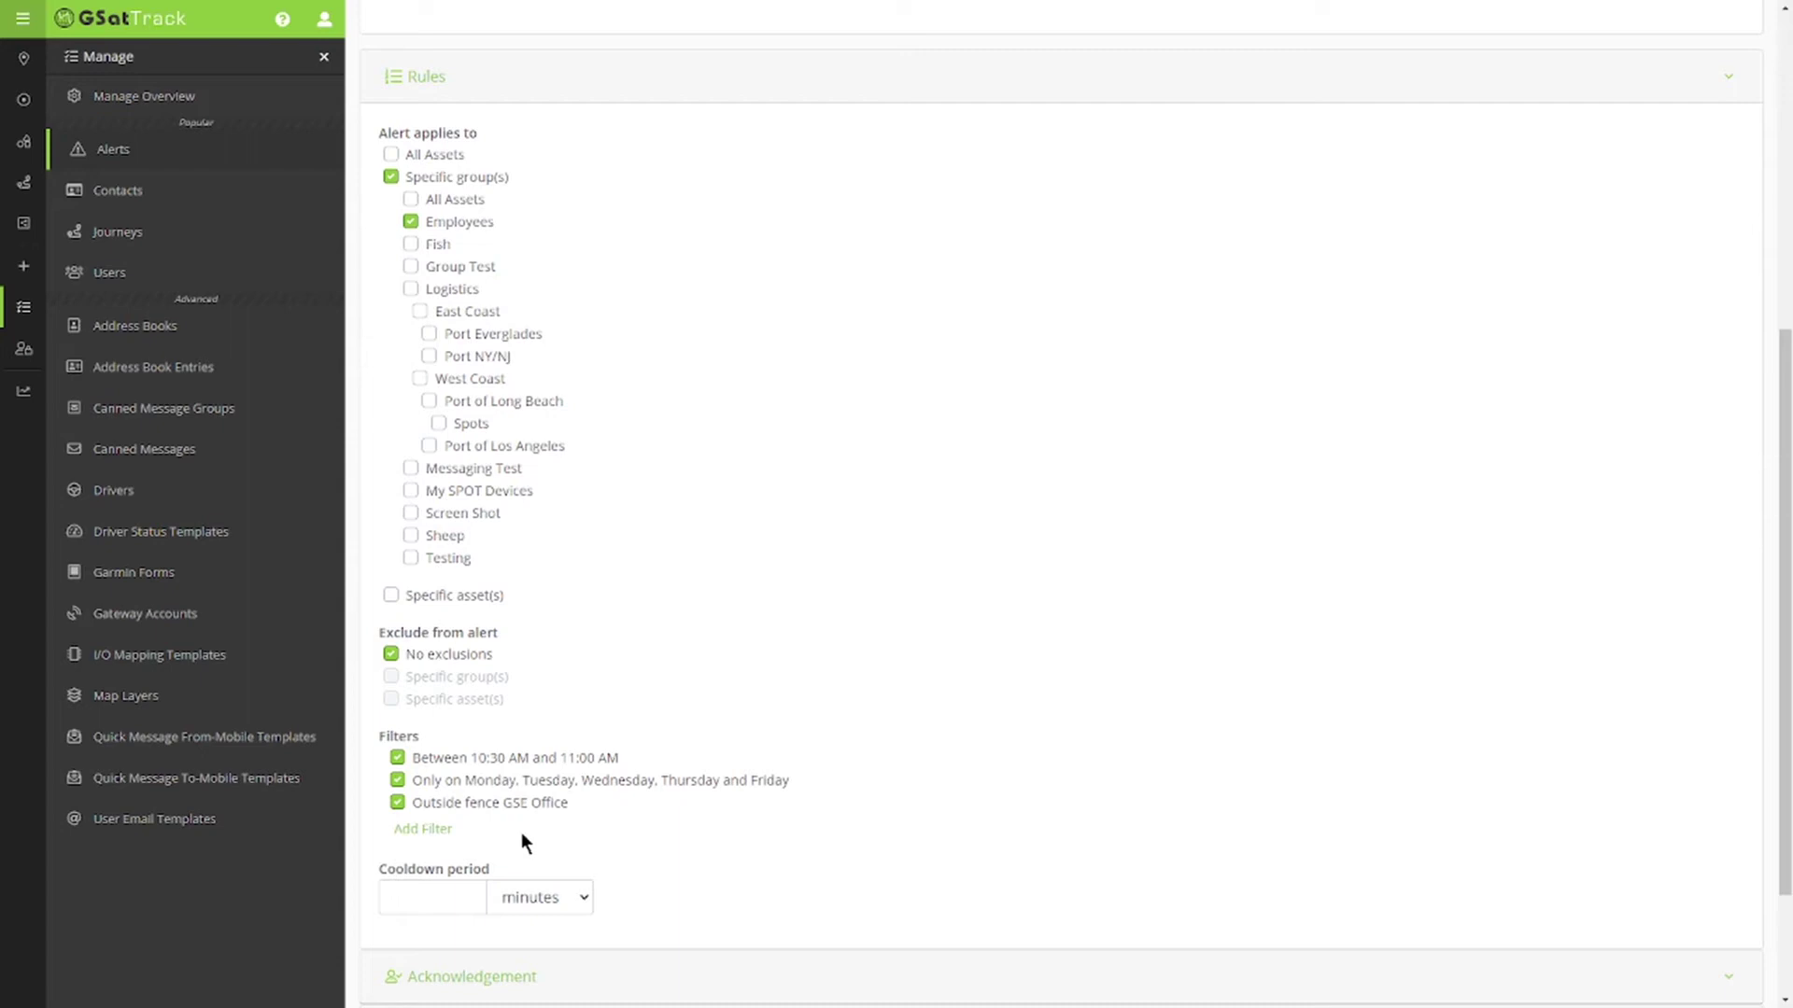
{"action": "scroll", "coordinate": [616, 780], "scroll_direction": "down", "scroll_amount": 2}
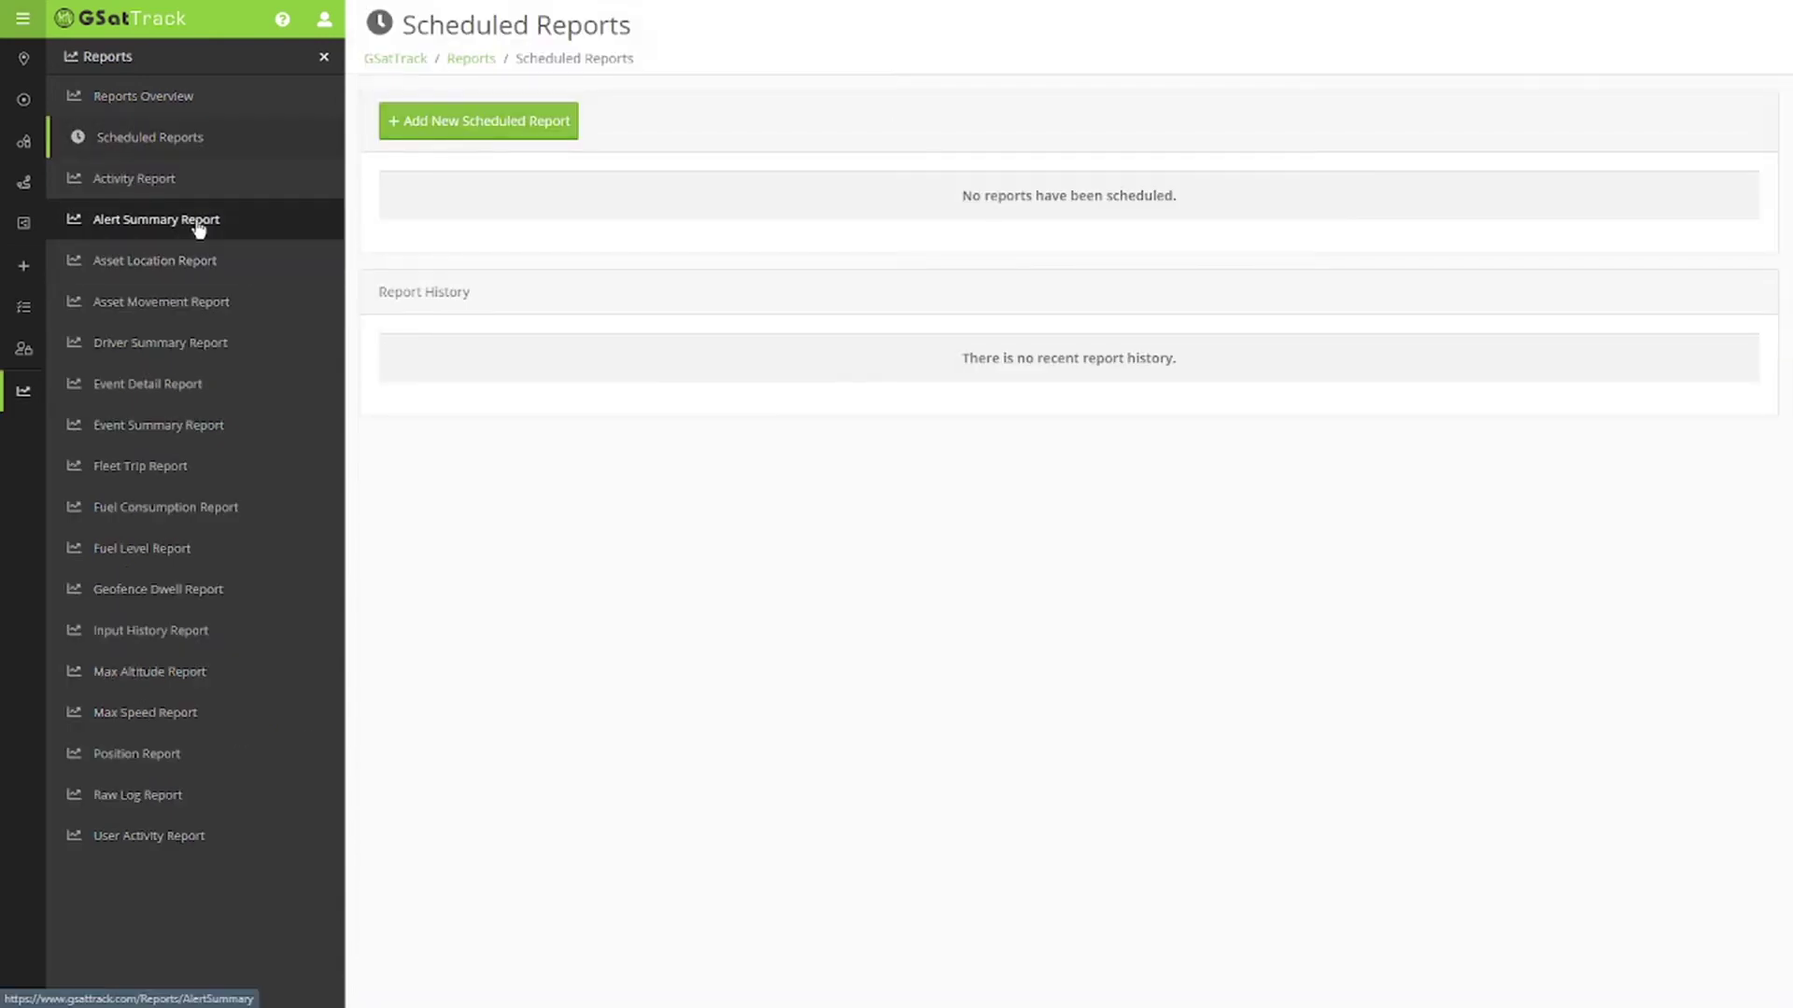
Run the Alert Summary Report for the Employees group and review the results.
{"action": "left_click", "coordinate": [199, 225]}
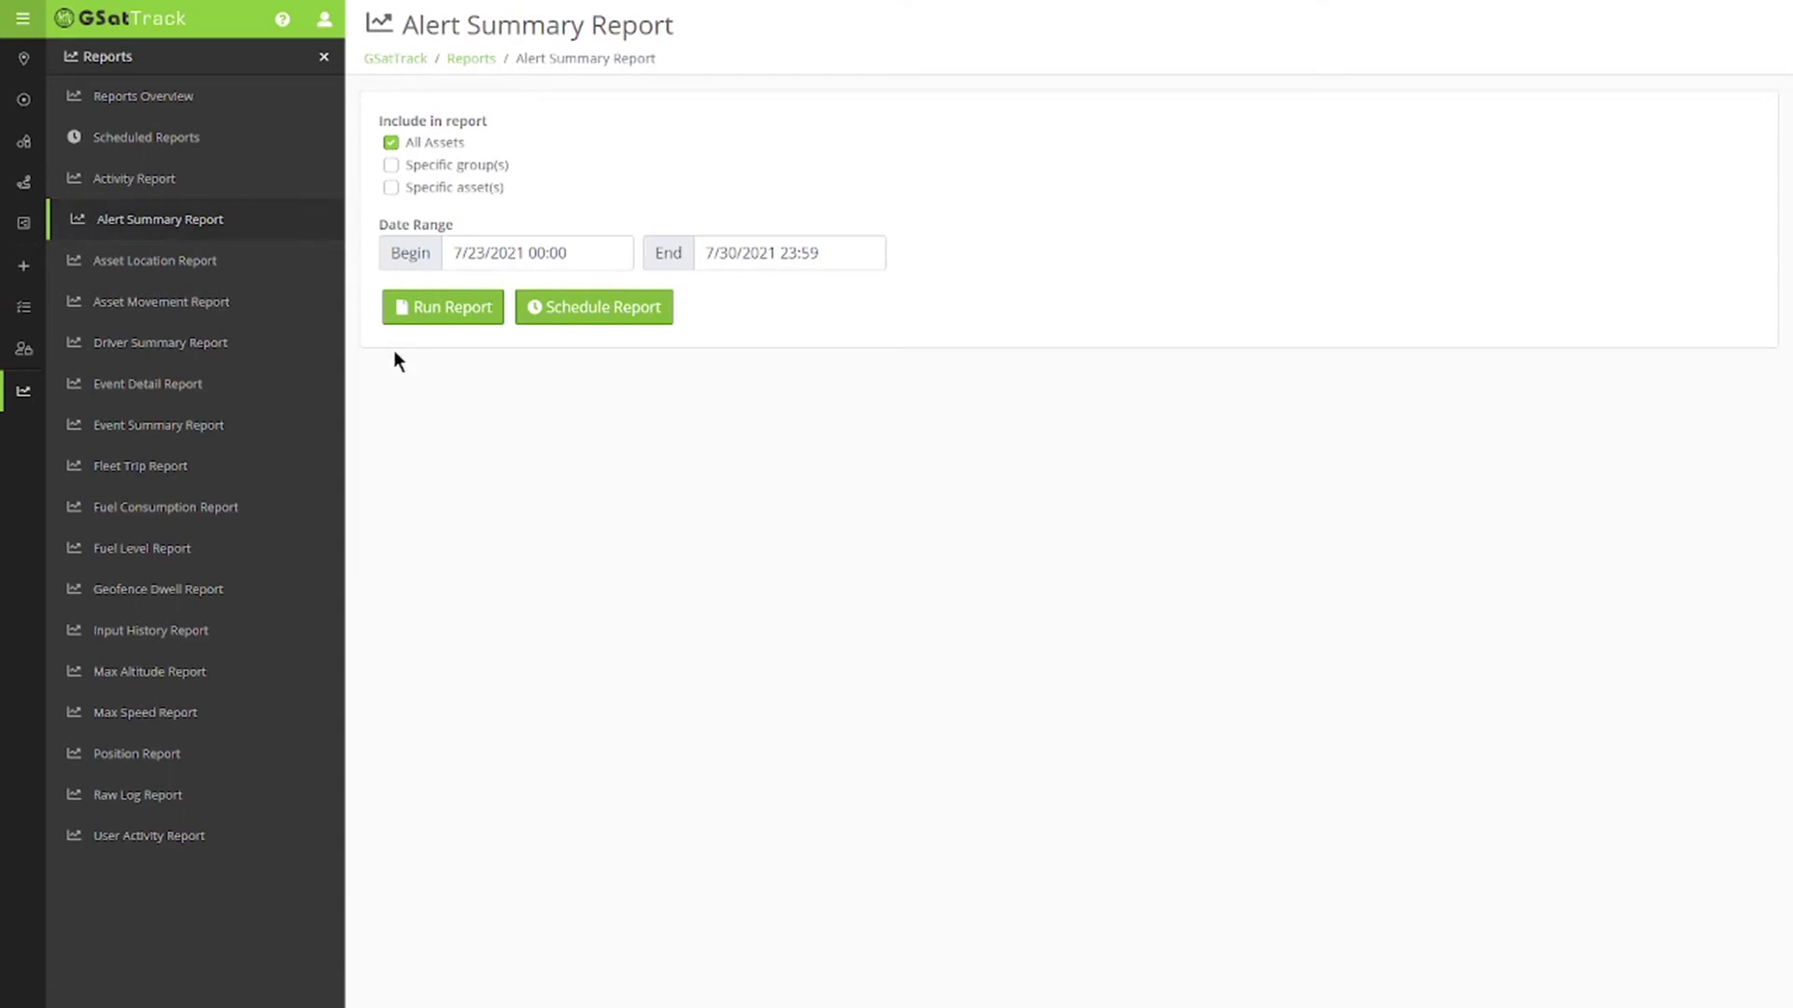
{"action": "left_click", "coordinate": [439, 166]}
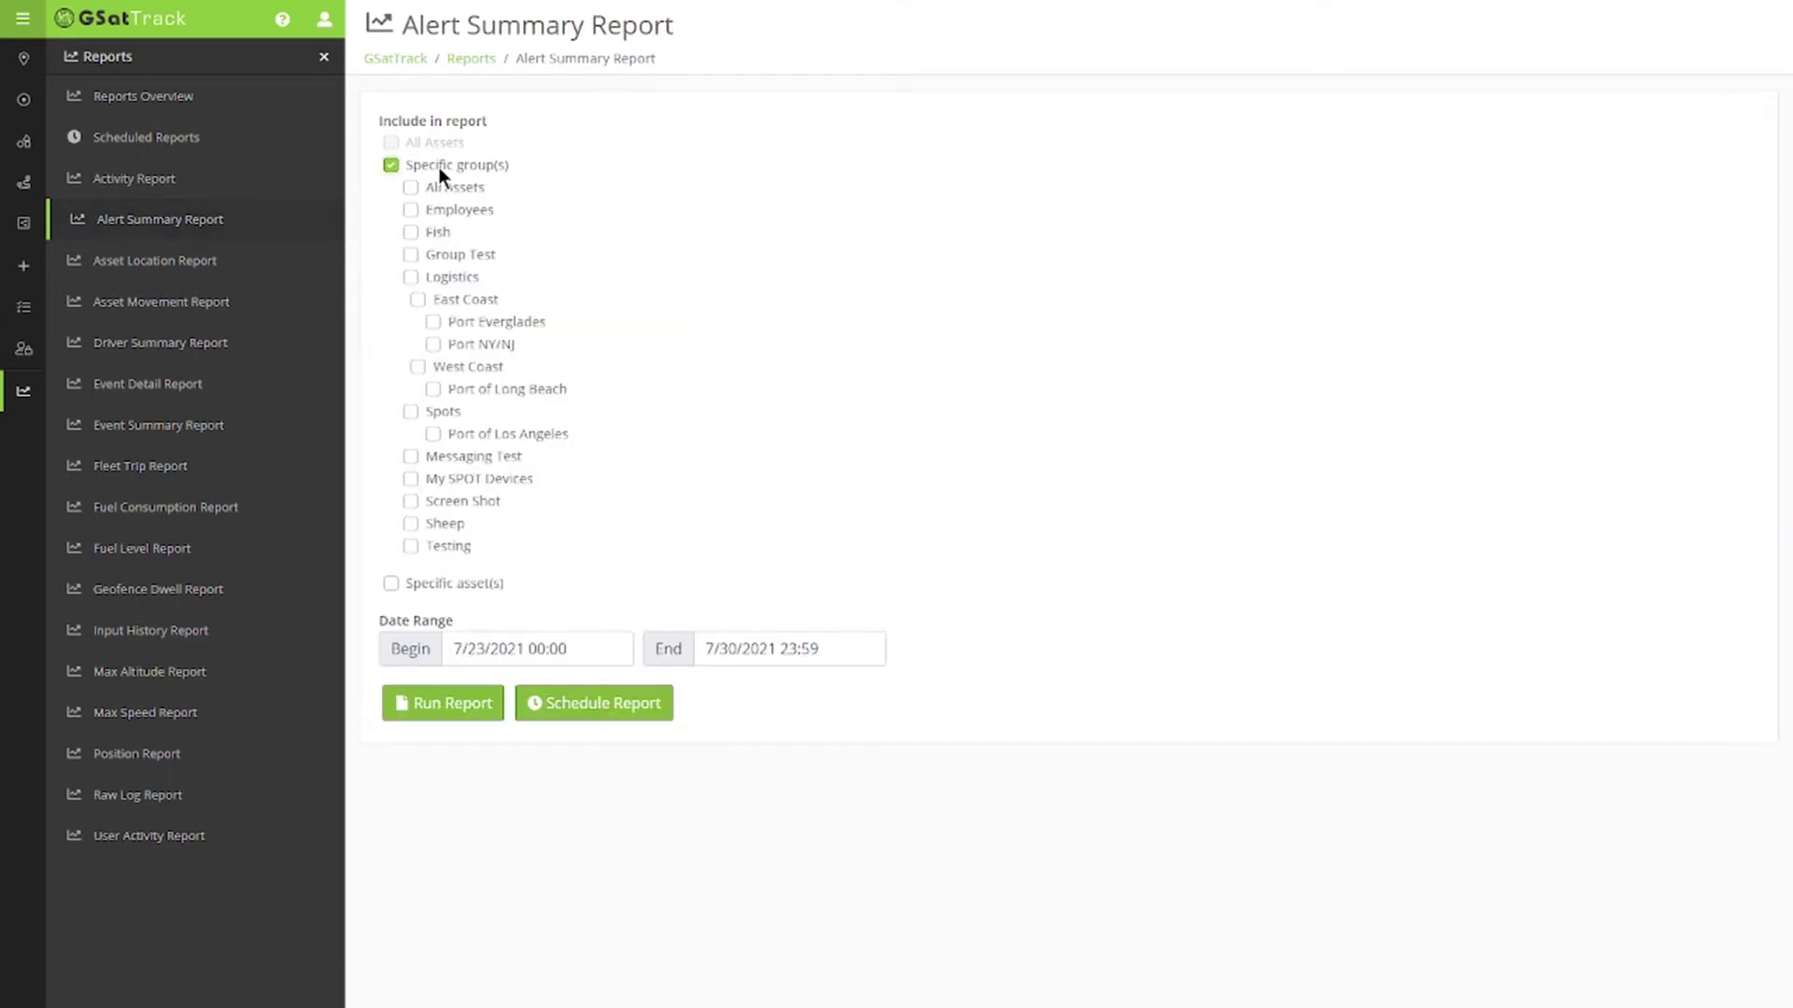
{"action": "left_click", "coordinate": [444, 702]}
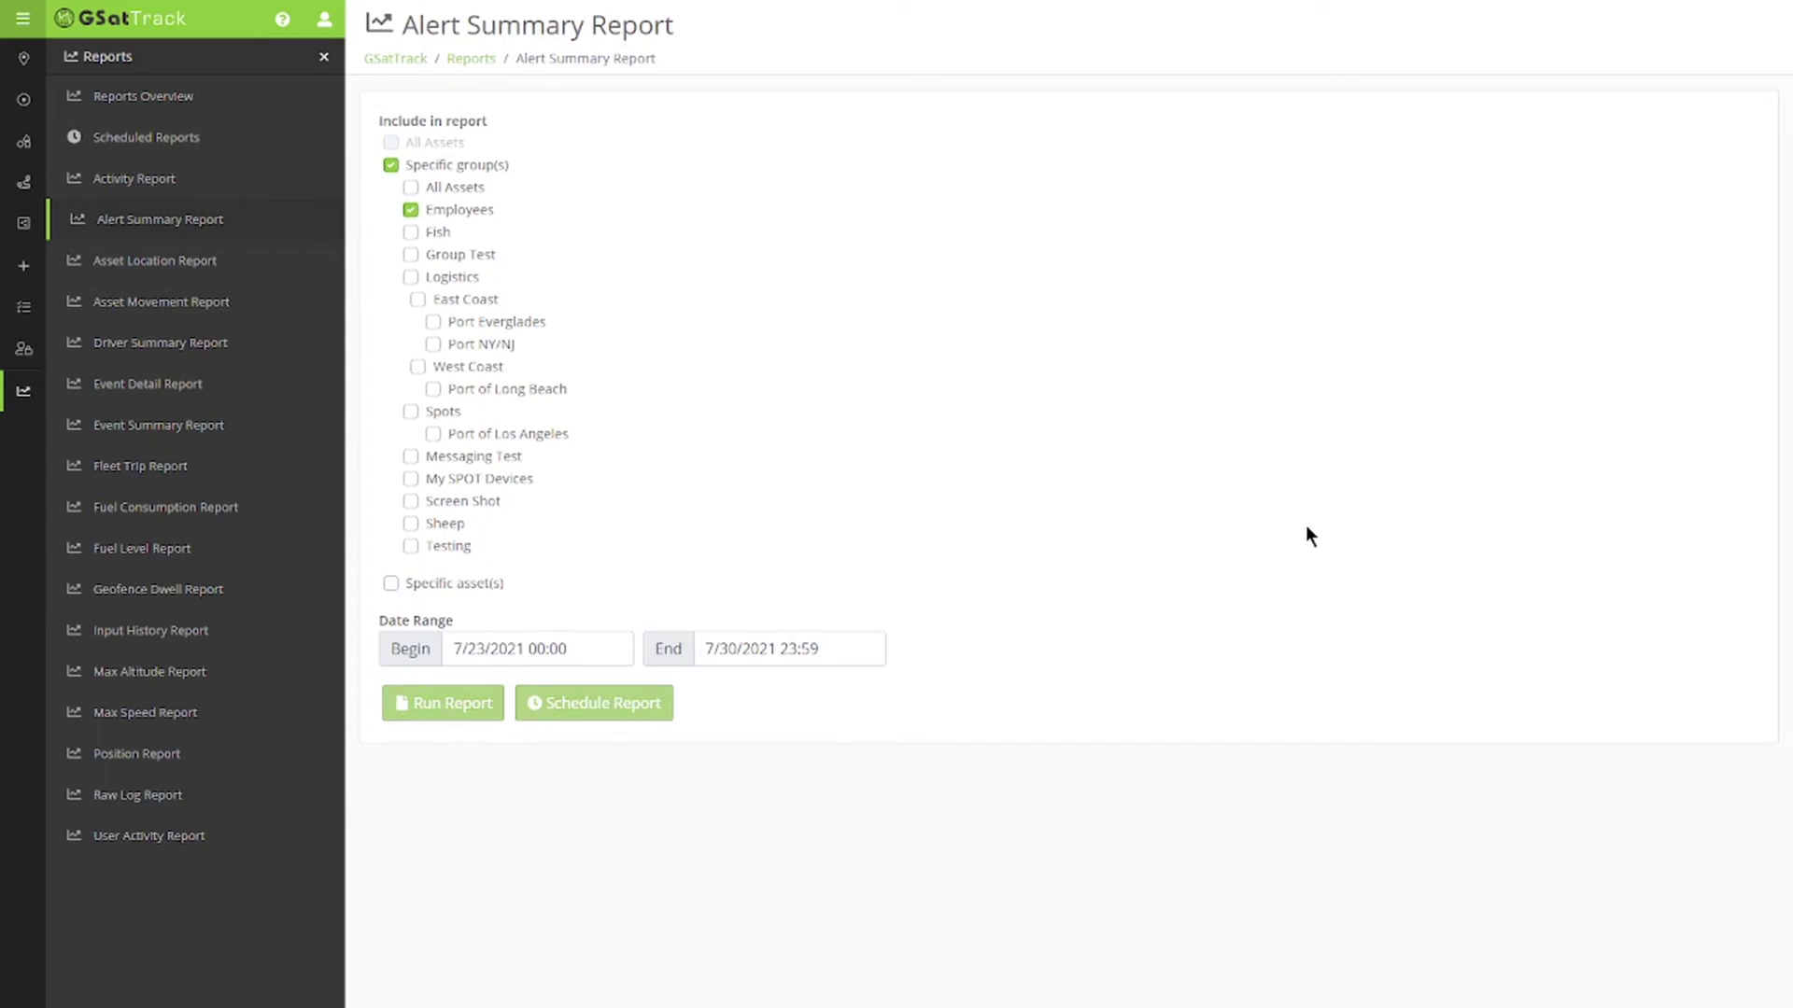
{"action": "scroll", "coordinate": [1020, 513], "scroll_direction": "down", "scroll_amount": 4}
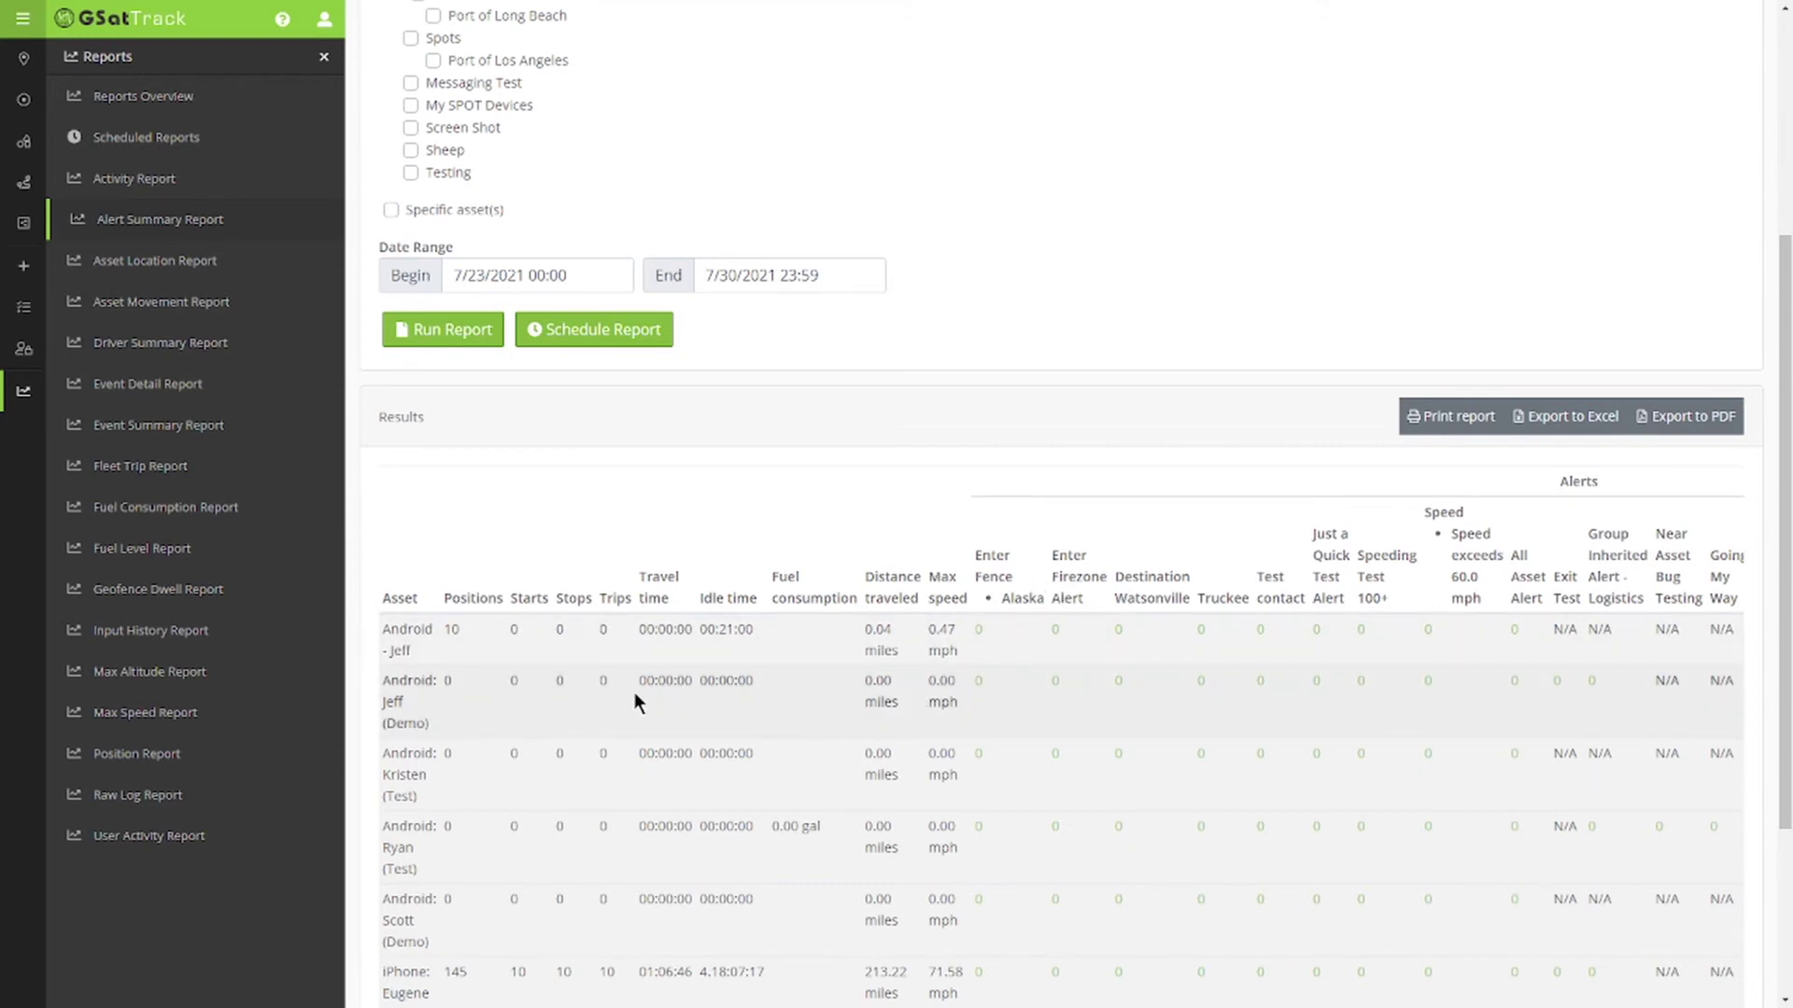
{"action": "scroll", "coordinate": [635, 692], "scroll_direction": "down", "scroll_amount": 1}
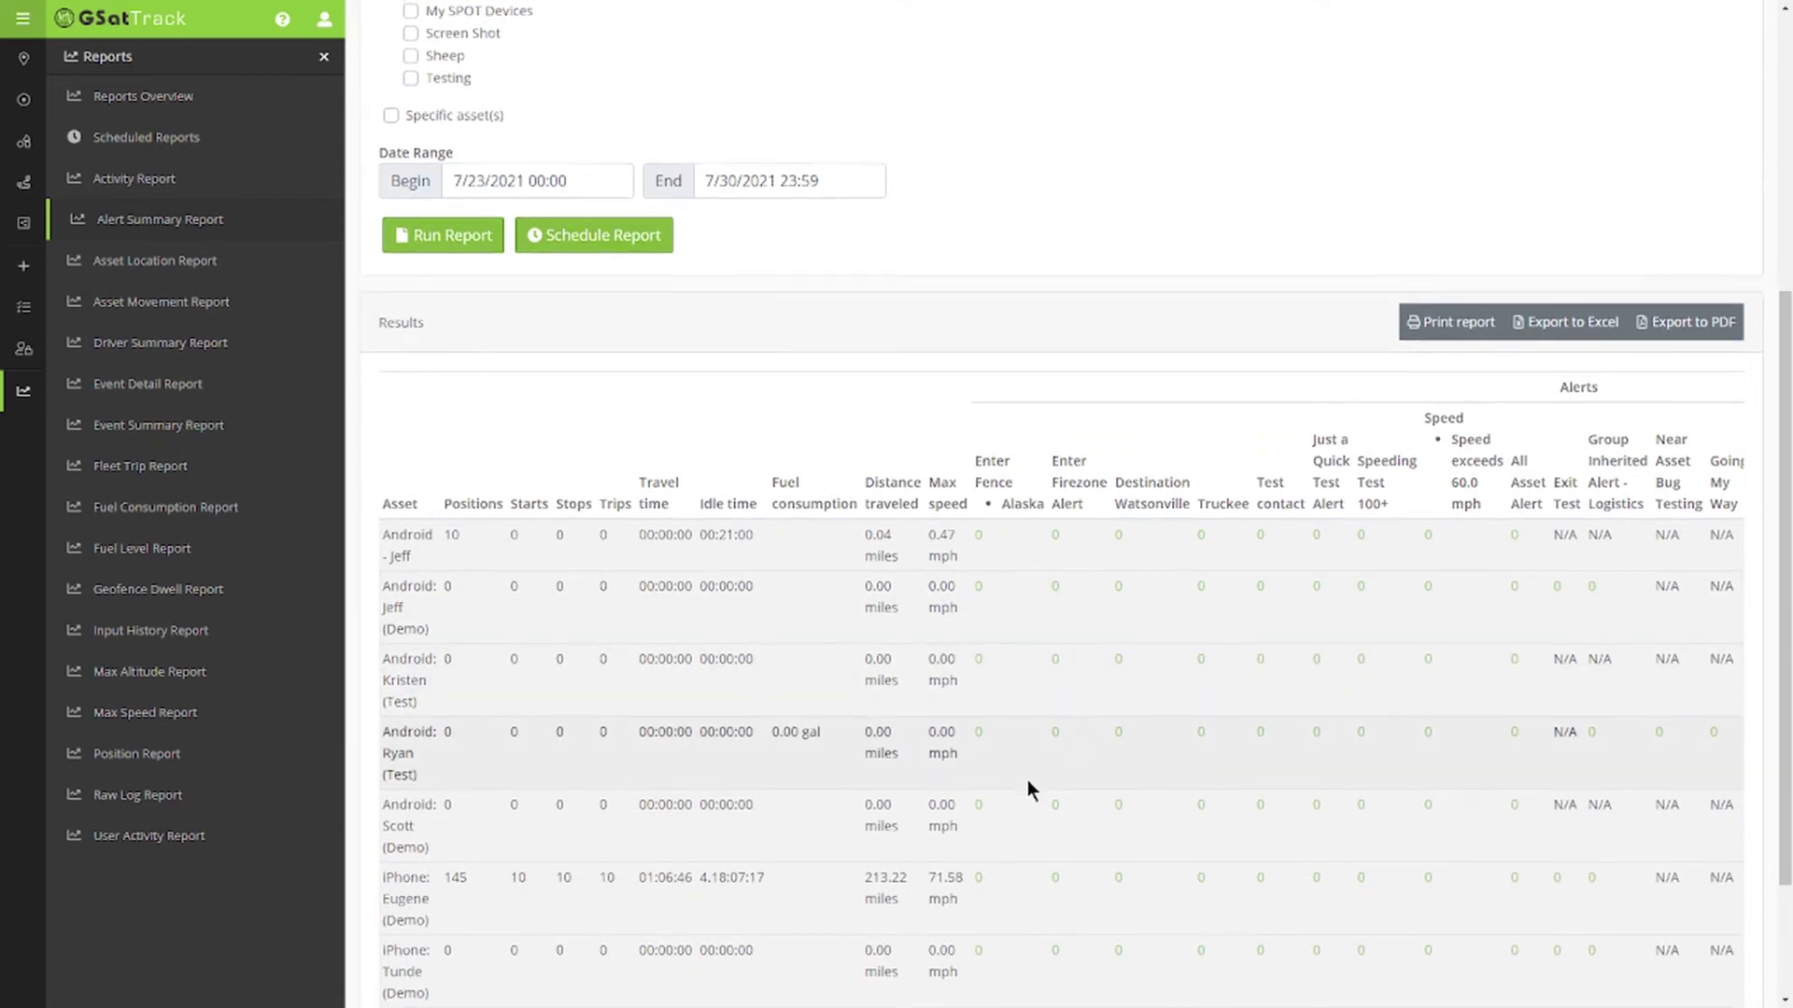
{"action": "scroll", "coordinate": [1027, 785], "scroll_direction": "down", "scroll_amount": 2}
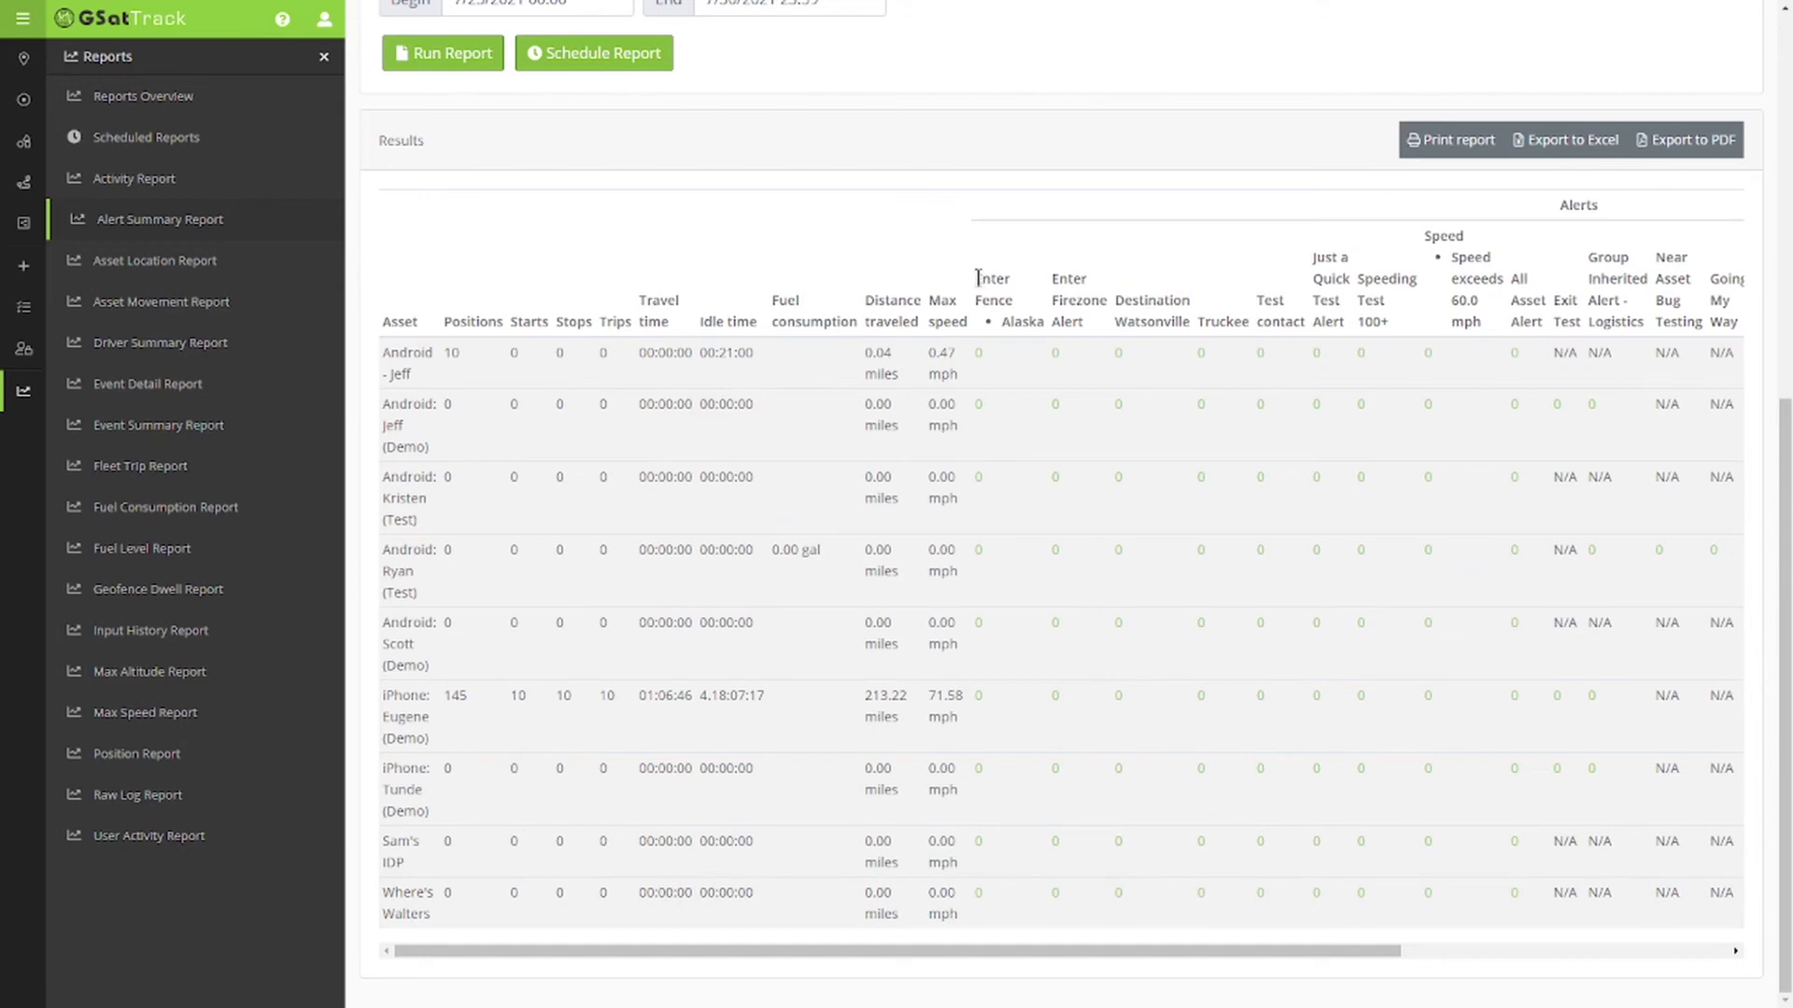
Highlight the alert columns in the results, then begin scheduling this report.
{"action": "left_click_drag", "start_coordinate": [973, 273], "coordinate": [1518, 313]}
{"action": "scroll", "coordinate": [444, 222], "scroll_direction": "up", "scroll_amount": 4}
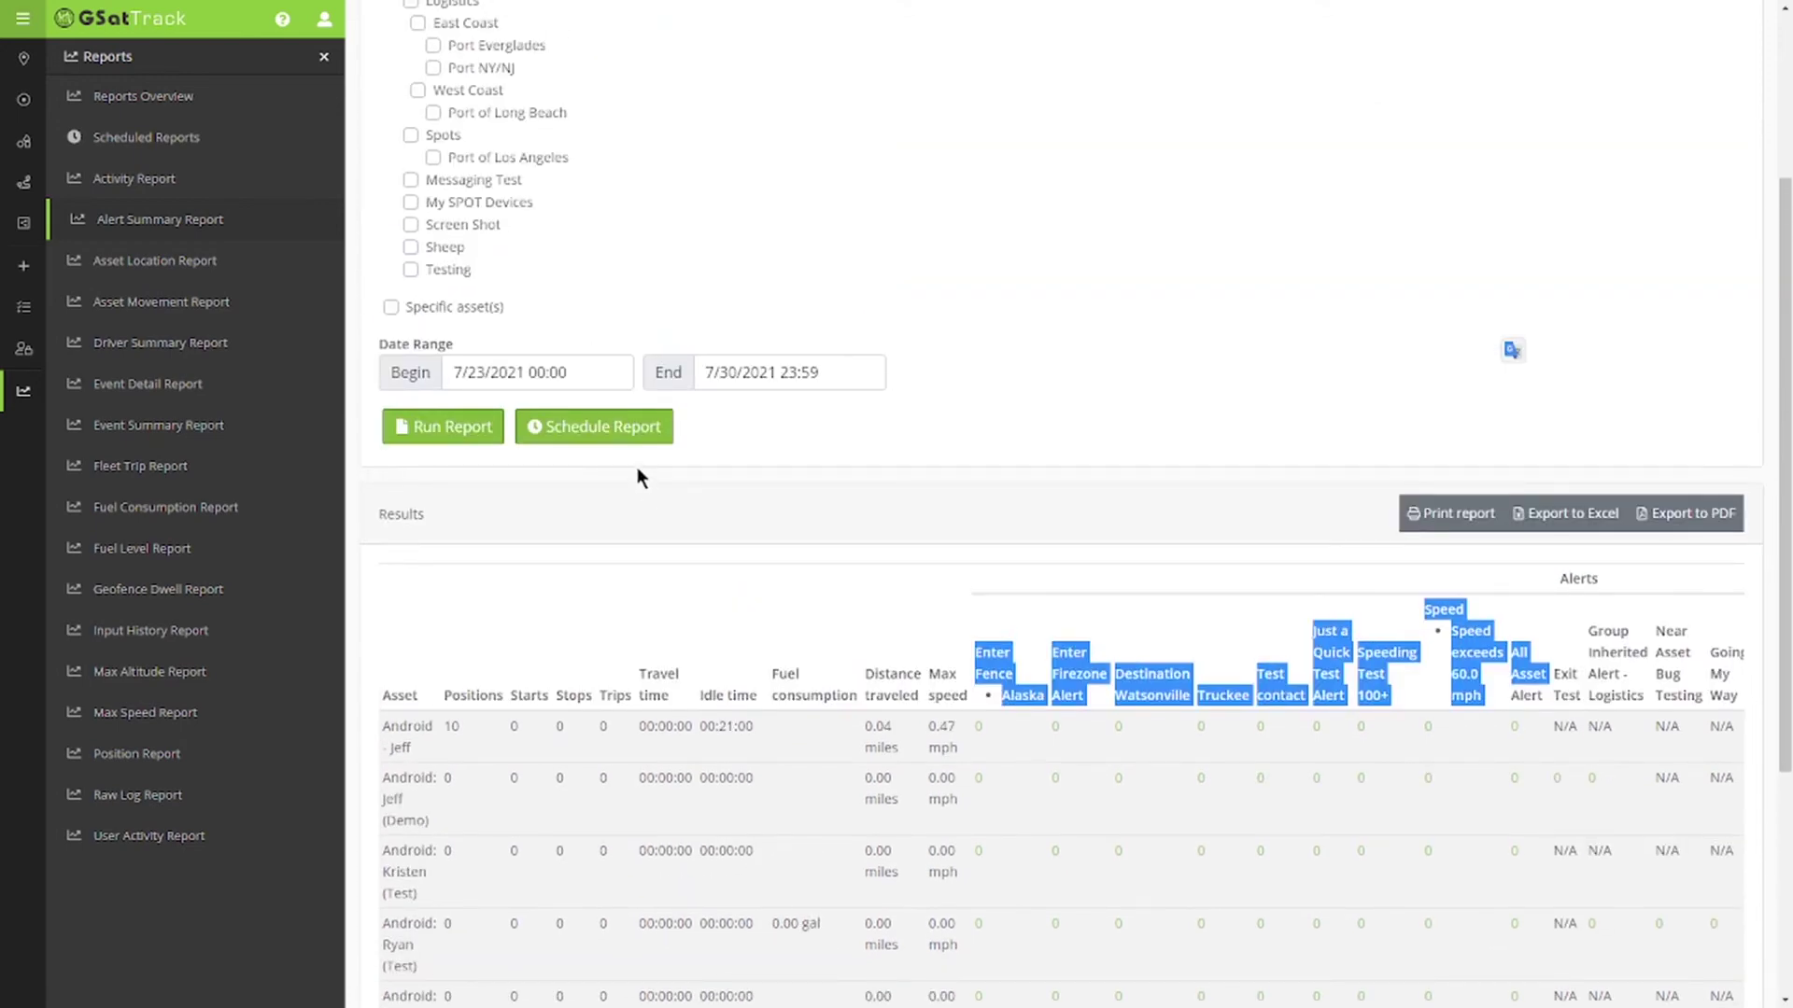
{"action": "left_click", "coordinate": [644, 435]}
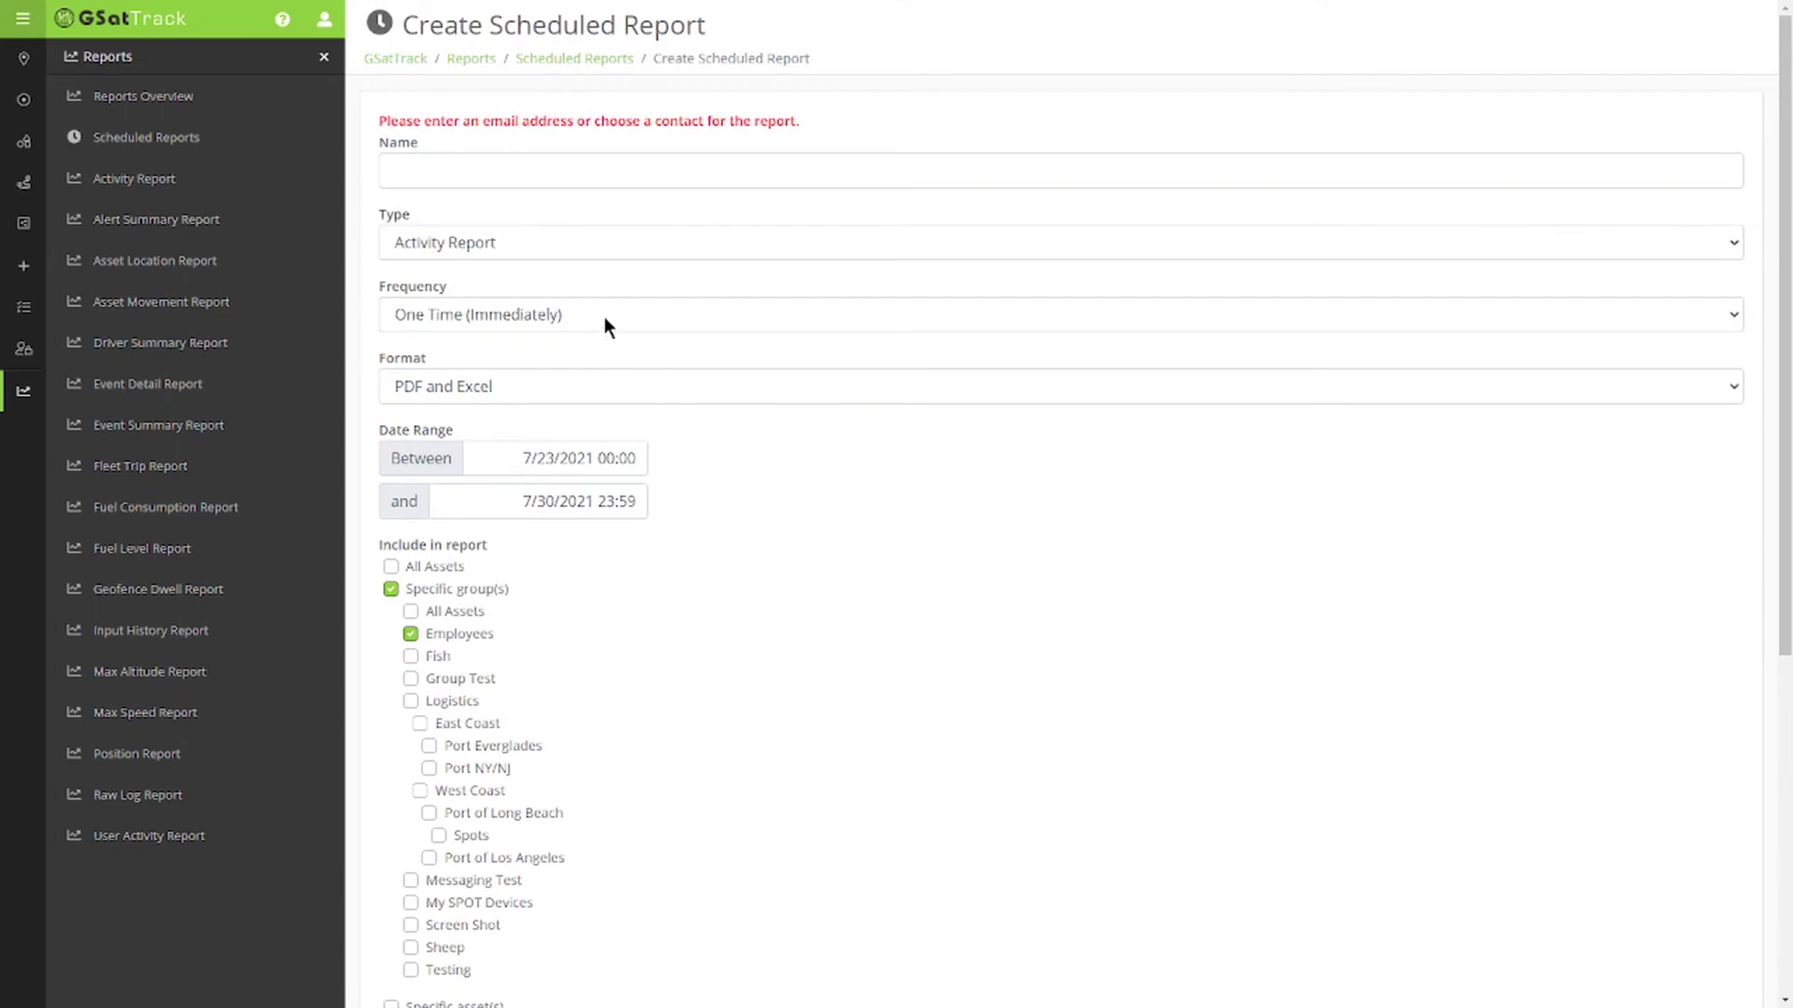
Set the scheduled Employees report to run Daily at 11:30 AM.
{"action": "left_click", "coordinate": [557, 359]}
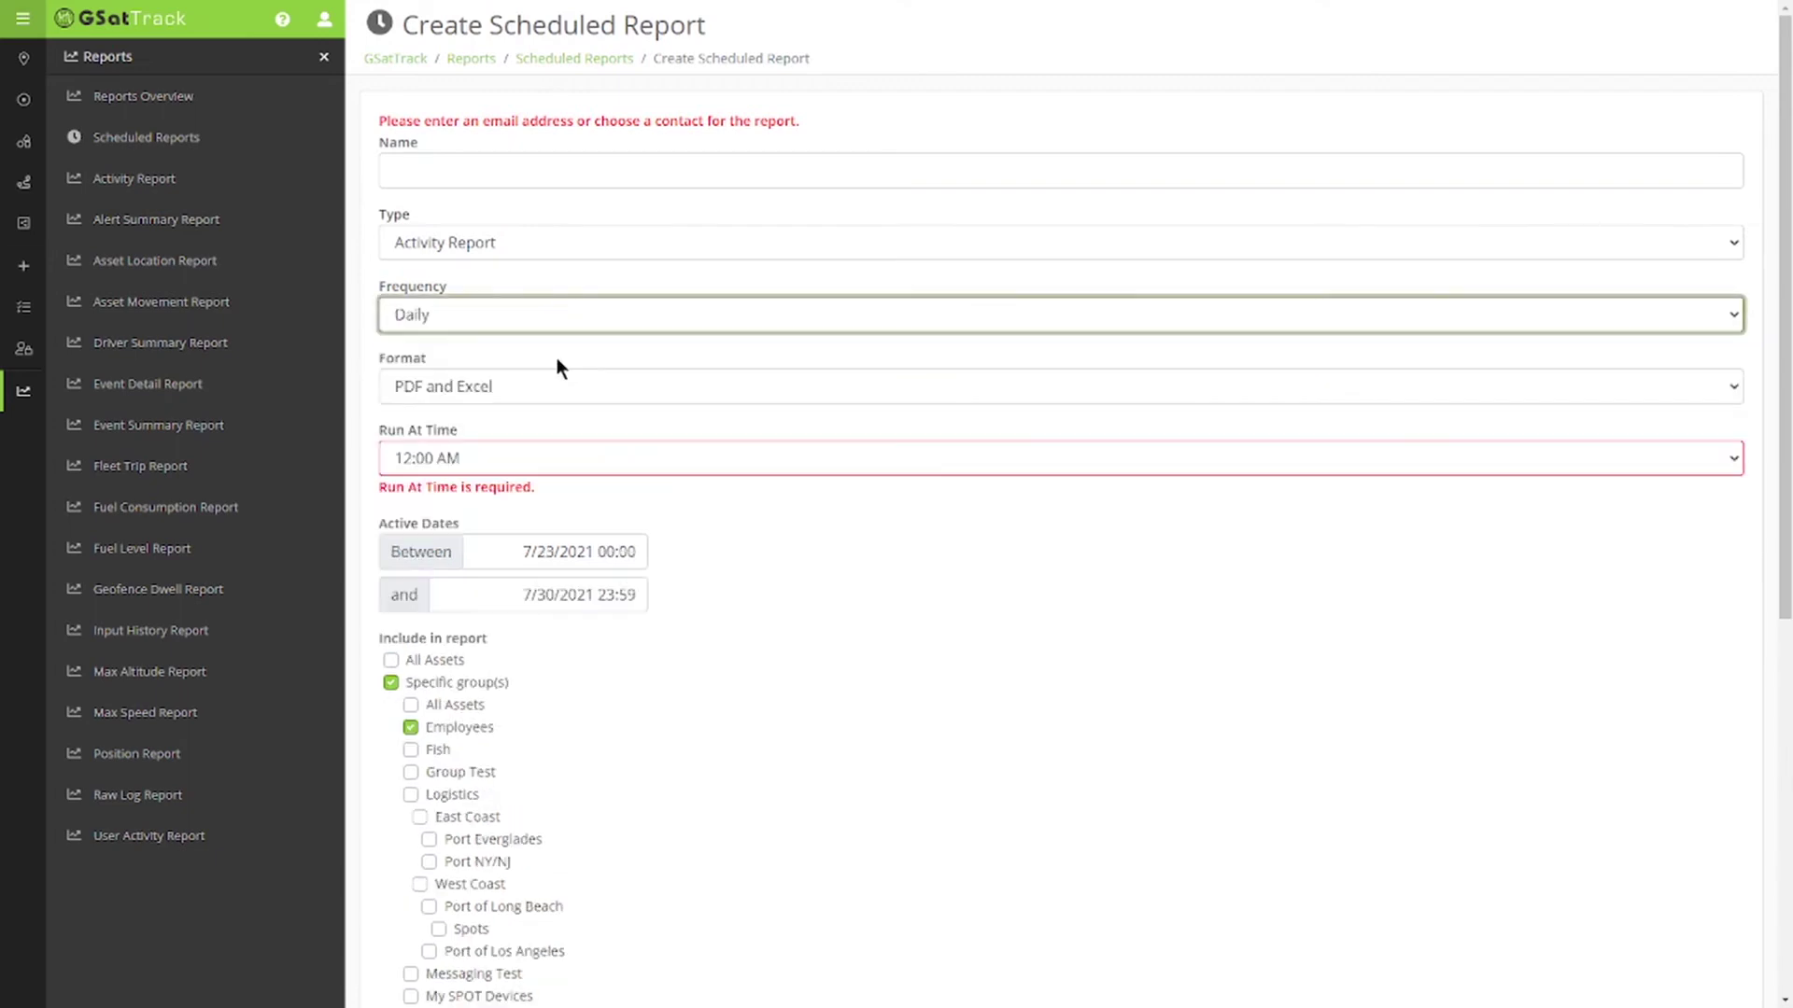
{"action": "scroll", "coordinate": [726, 560], "scroll_direction": "down", "scroll_amount": 2}
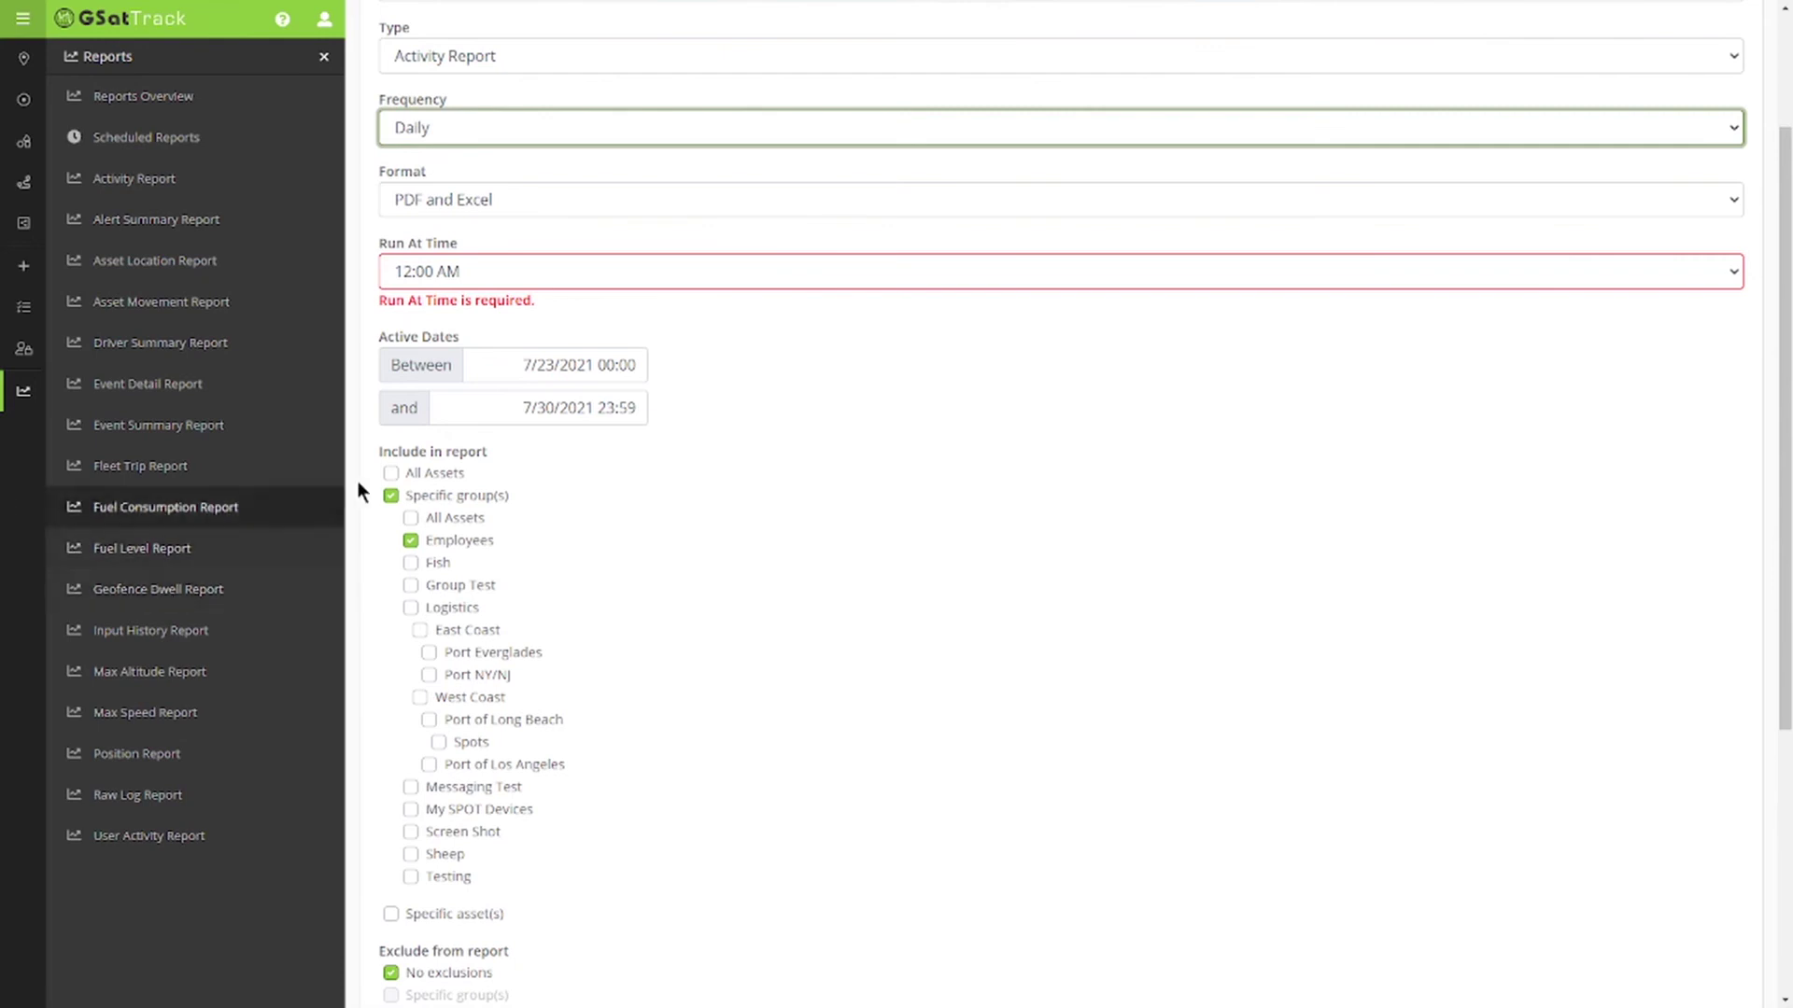
{"action": "left_click", "coordinate": [531, 355]}
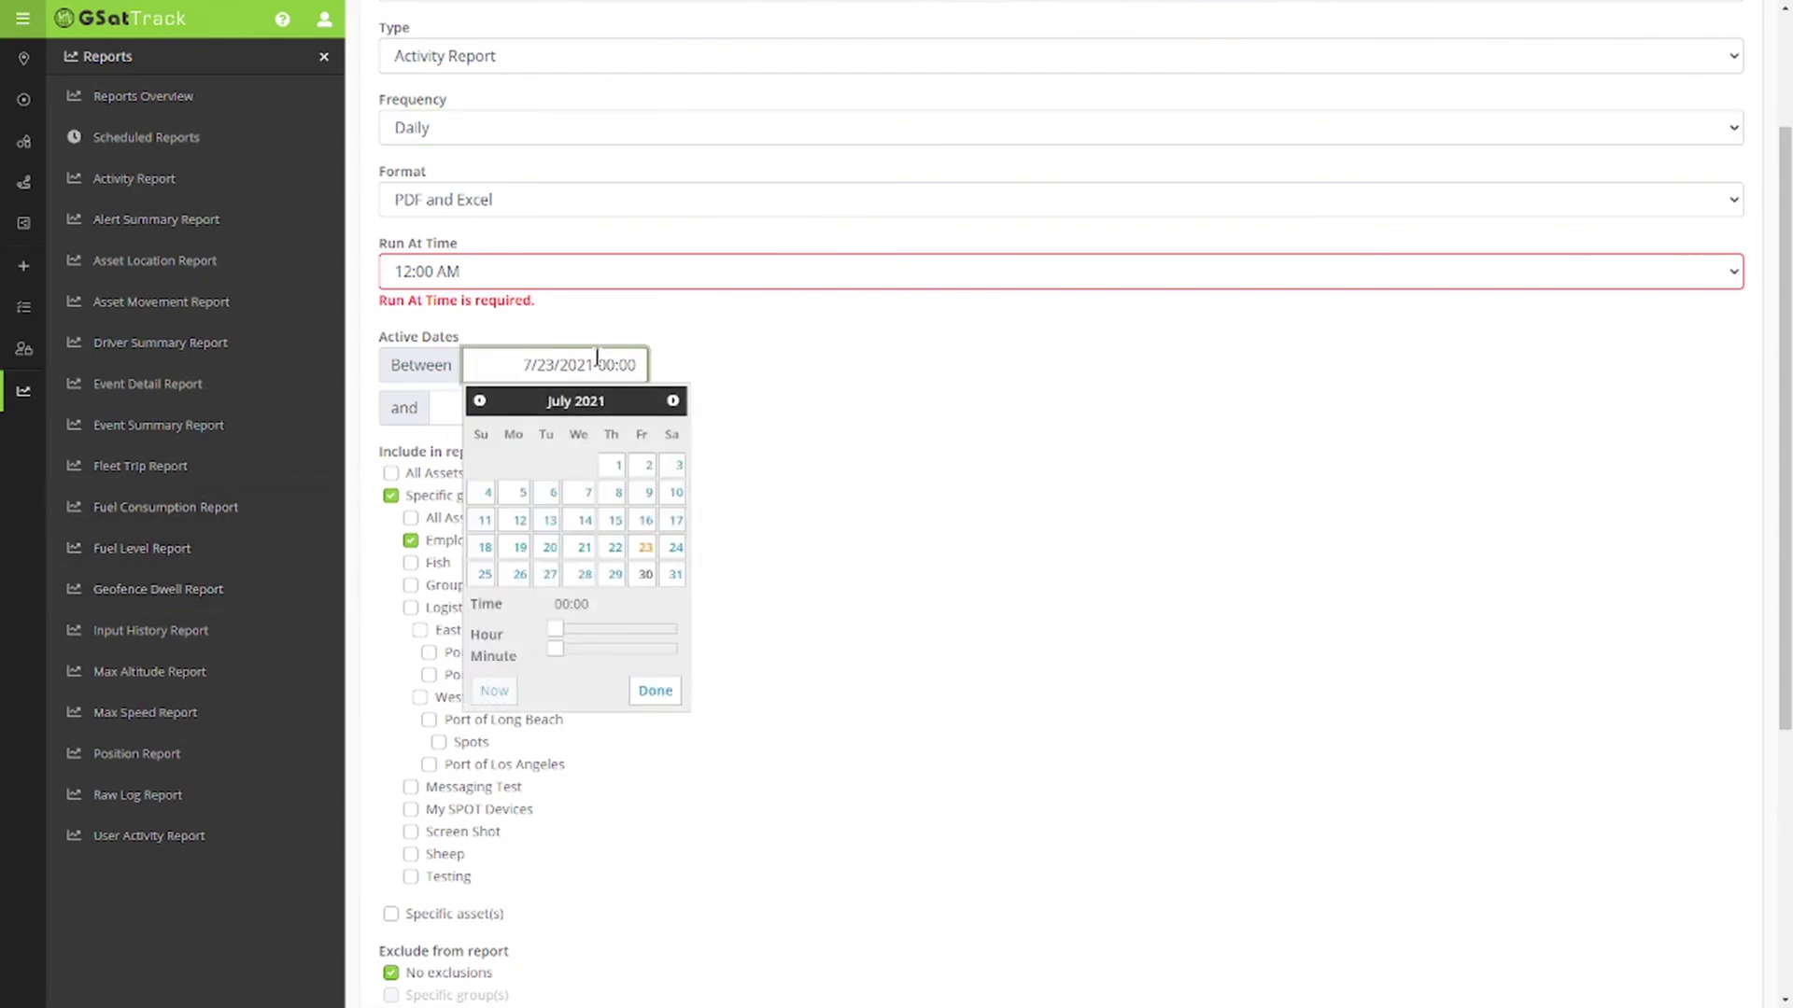
{"action": "left_click", "coordinate": [820, 451]}
{"action": "left_click", "coordinate": [563, 279]}
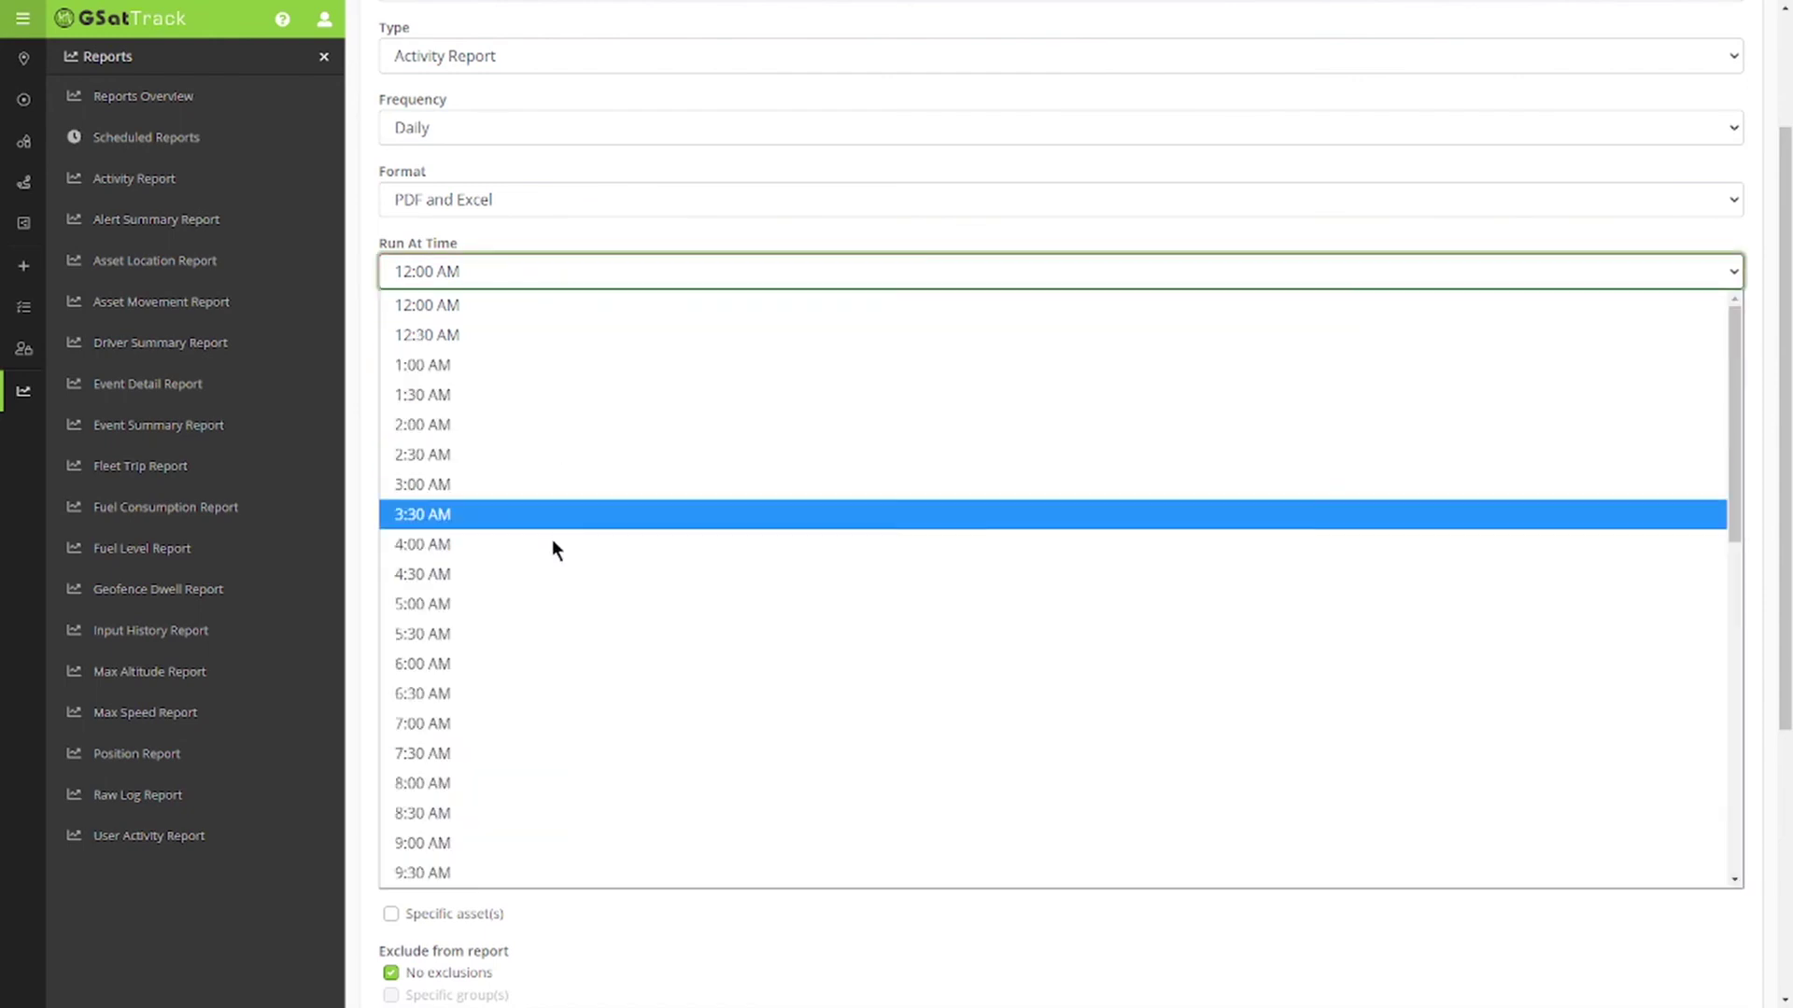
{"action": "scroll", "coordinate": [557, 674], "scroll_direction": "down", "scroll_amount": 4}
{"action": "left_click", "coordinate": [459, 619]}
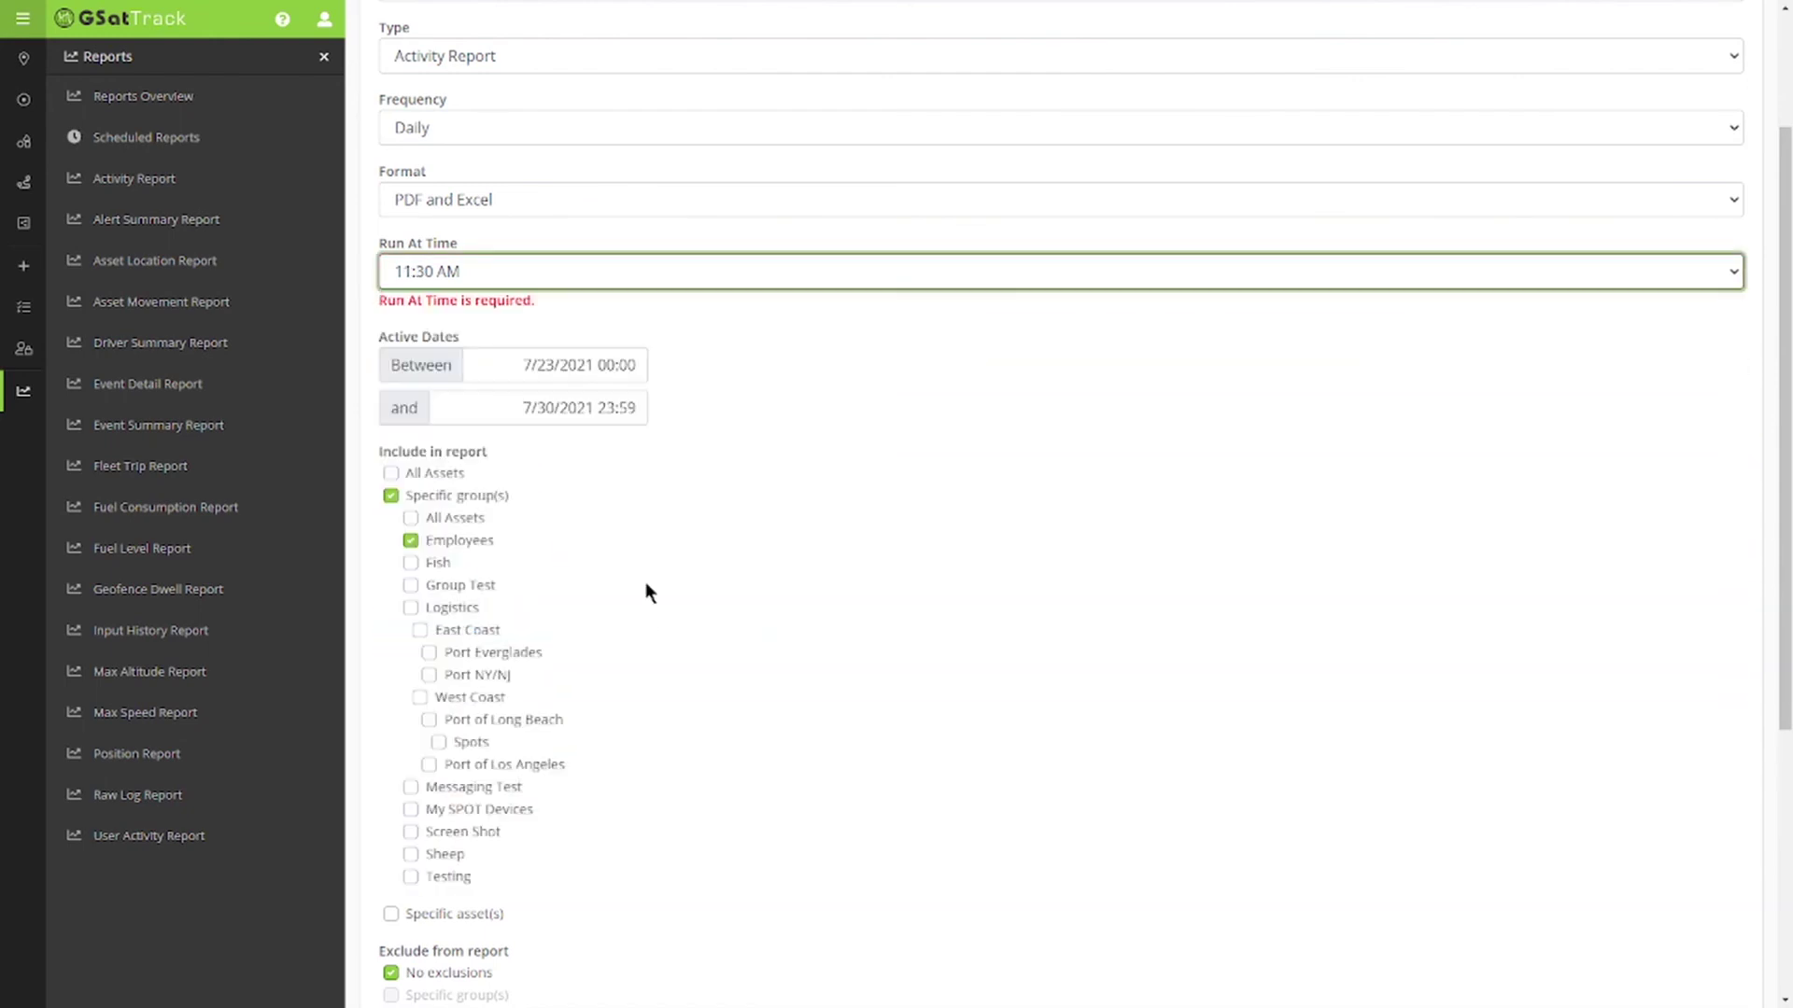
{"action": "scroll", "coordinate": [387, 845], "scroll_direction": "down", "scroll_amount": 4}
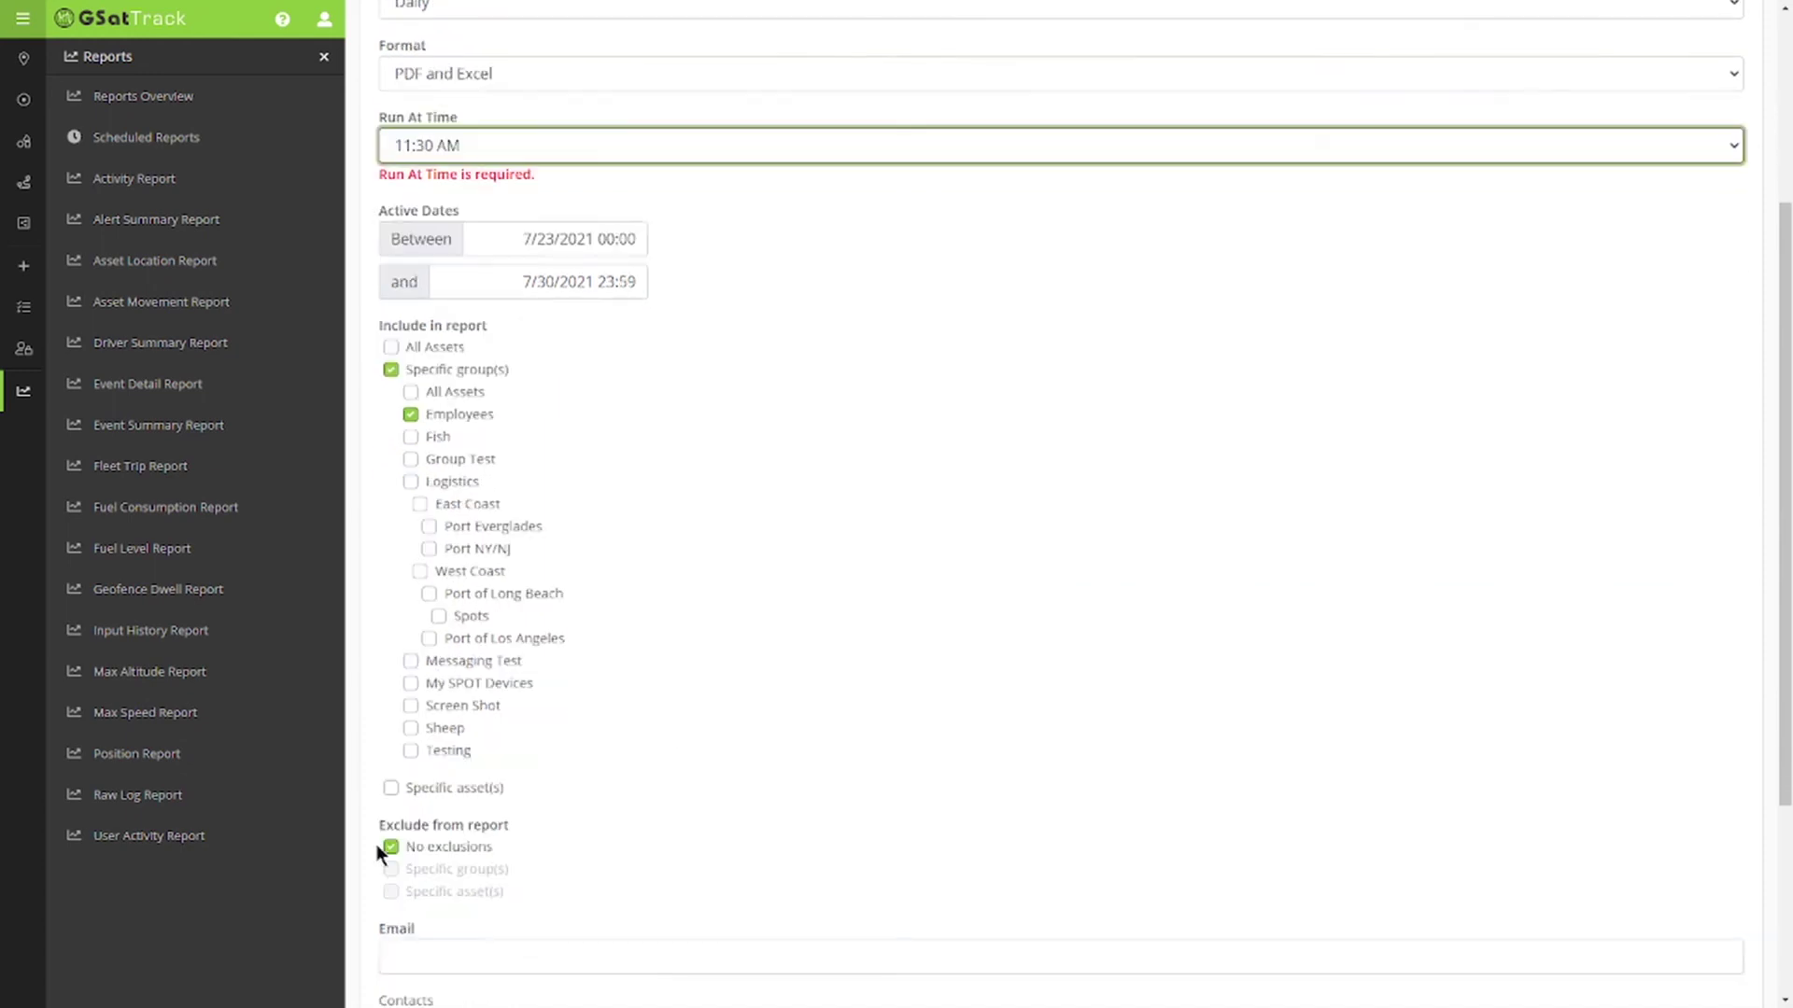
{"action": "scroll", "coordinate": [603, 163], "scroll_direction": "up", "scroll_amount": 3}
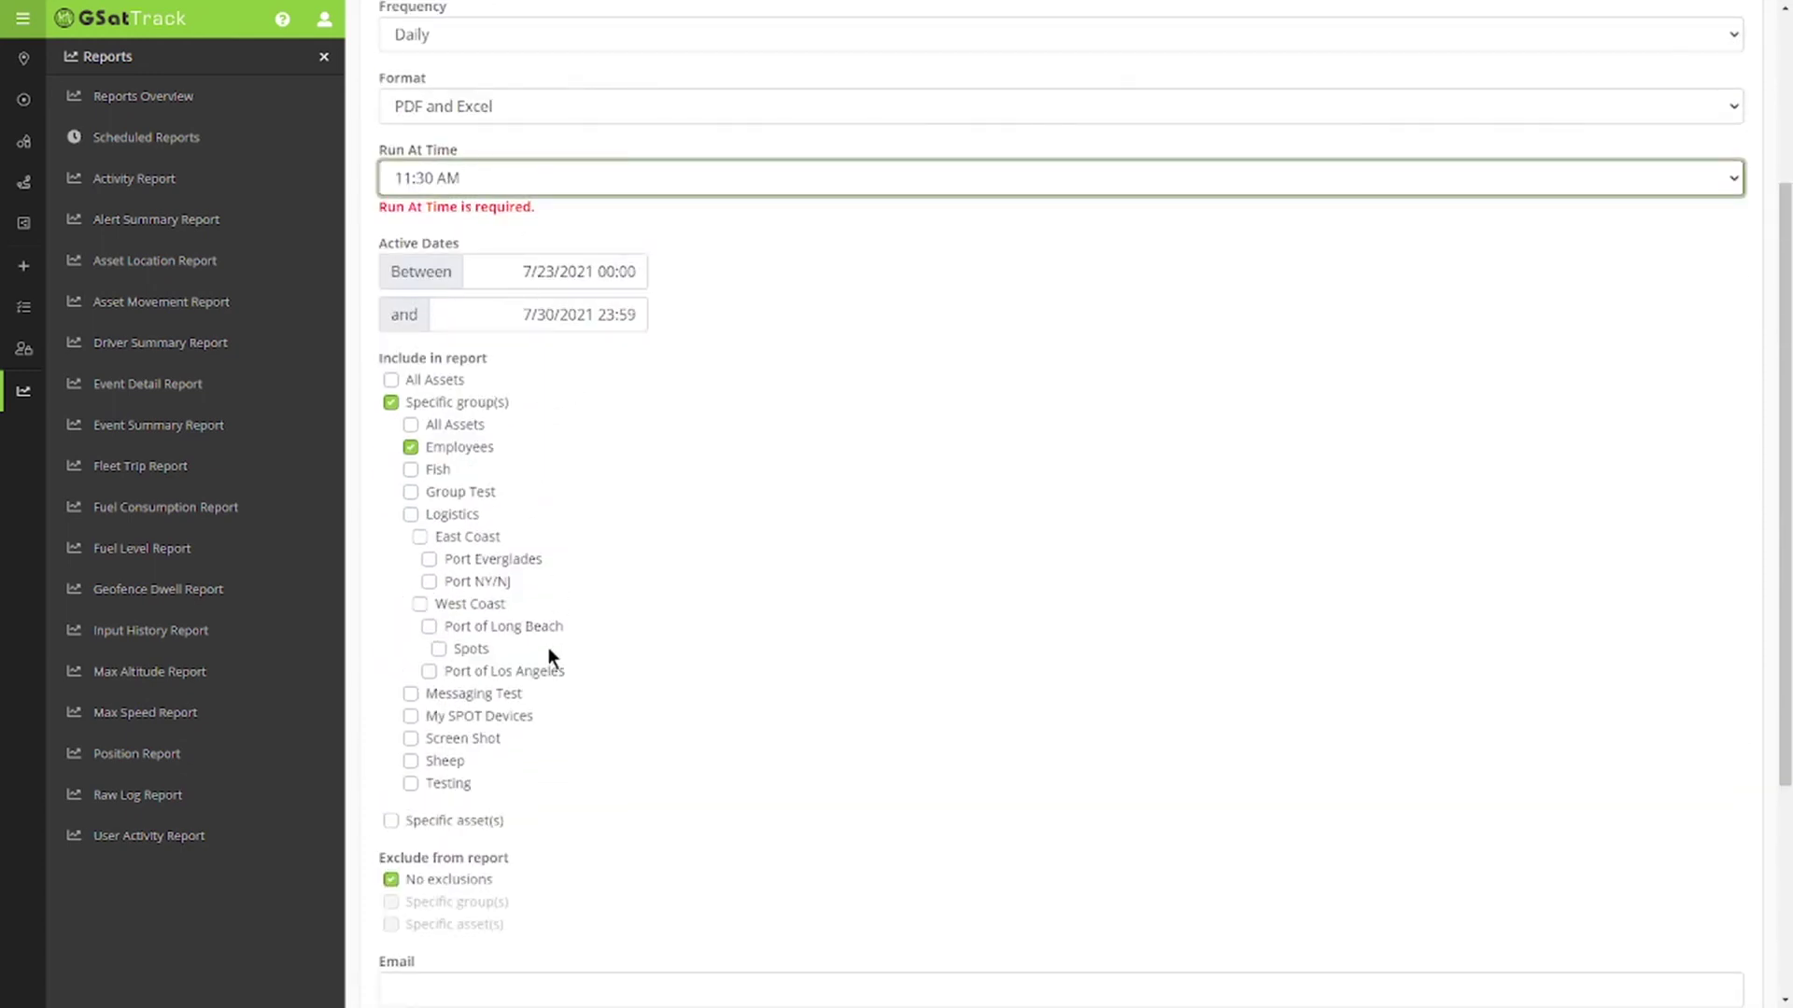
{"action": "scroll", "coordinate": [547, 656], "scroll_direction": "down", "scroll_amount": 3}
{"action": "left_click", "coordinate": [468, 692]}
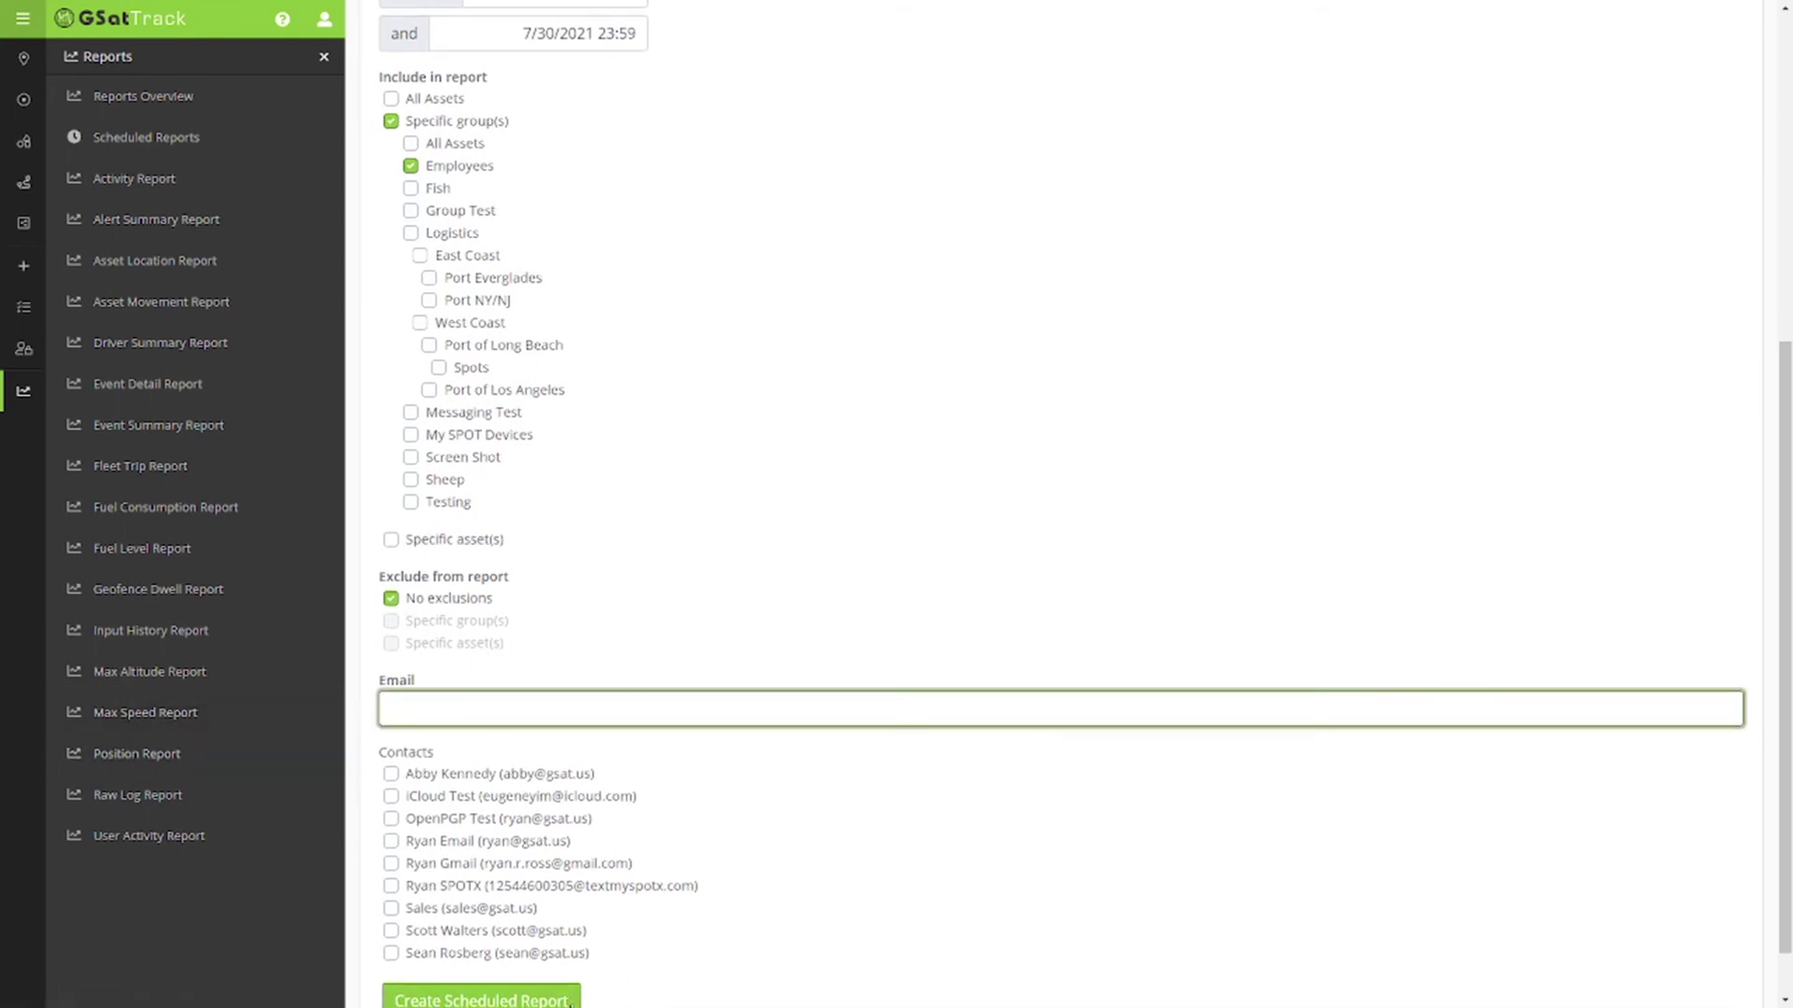
{"action": "scroll", "coordinate": [569, 1004], "scroll_direction": "down", "scroll_amount": 1}
{"action": "left_click", "coordinate": [561, 1000]}
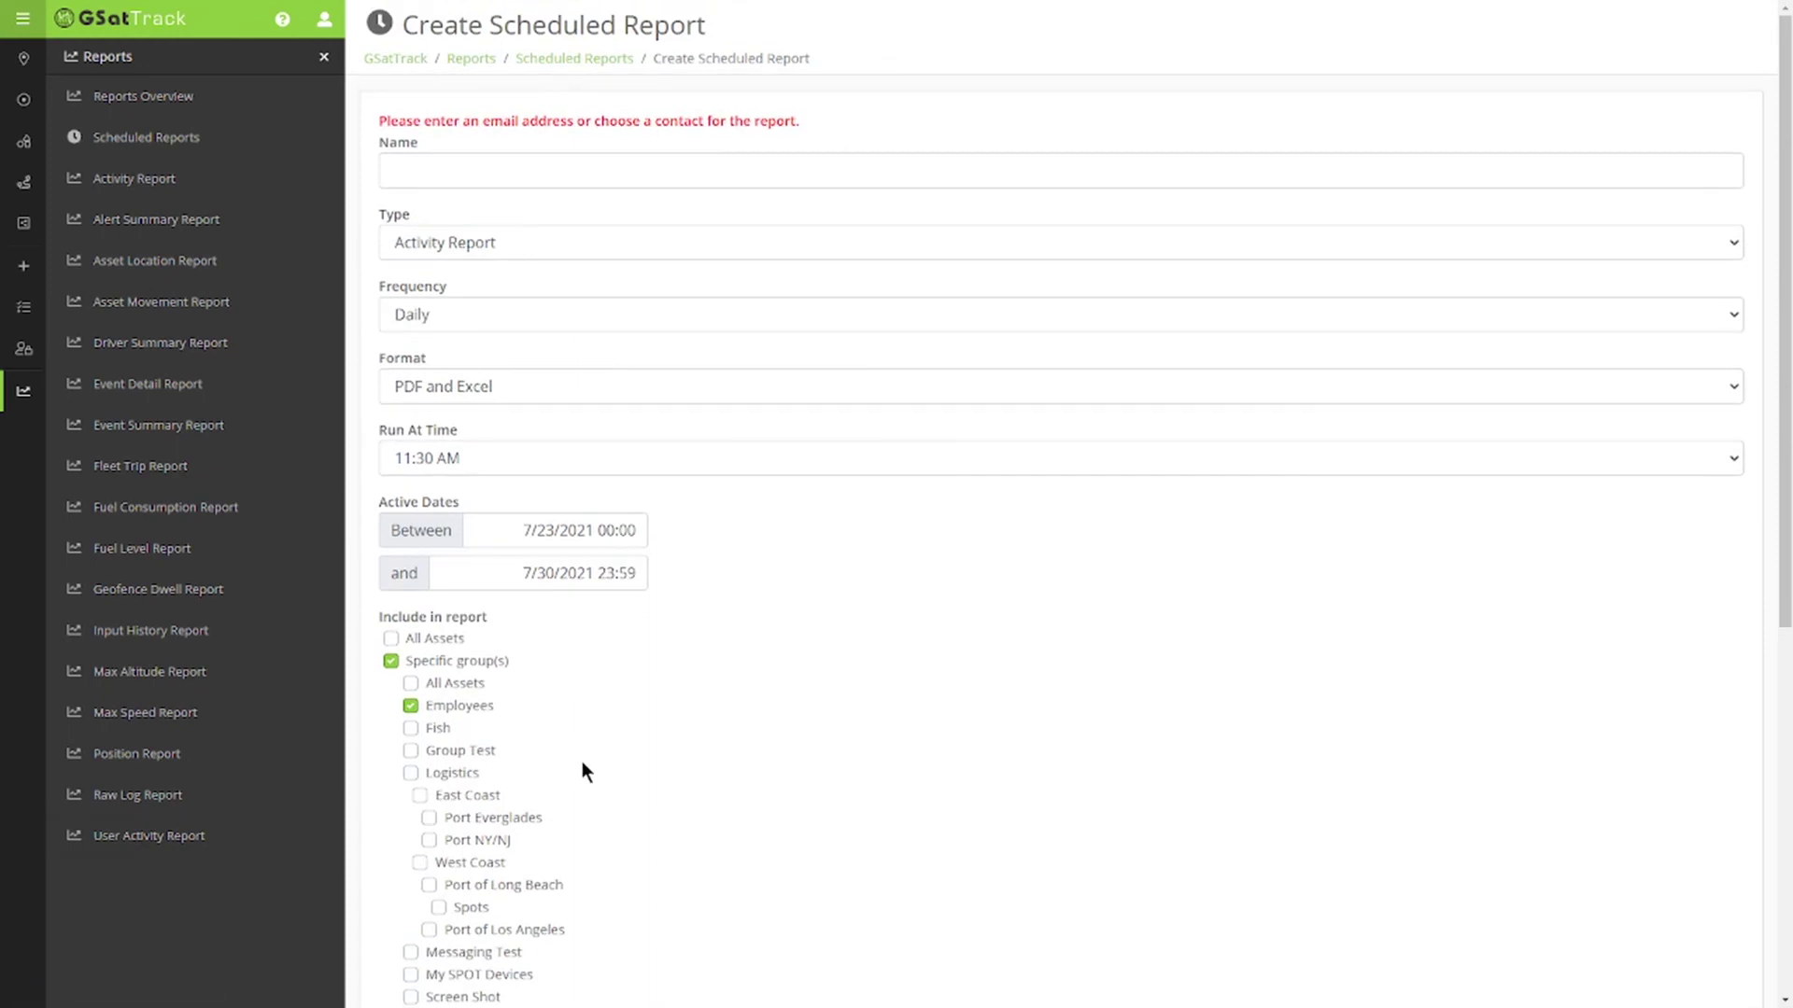
{"action": "scroll", "coordinate": [708, 859], "scroll_direction": "down", "scroll_amount": 6}
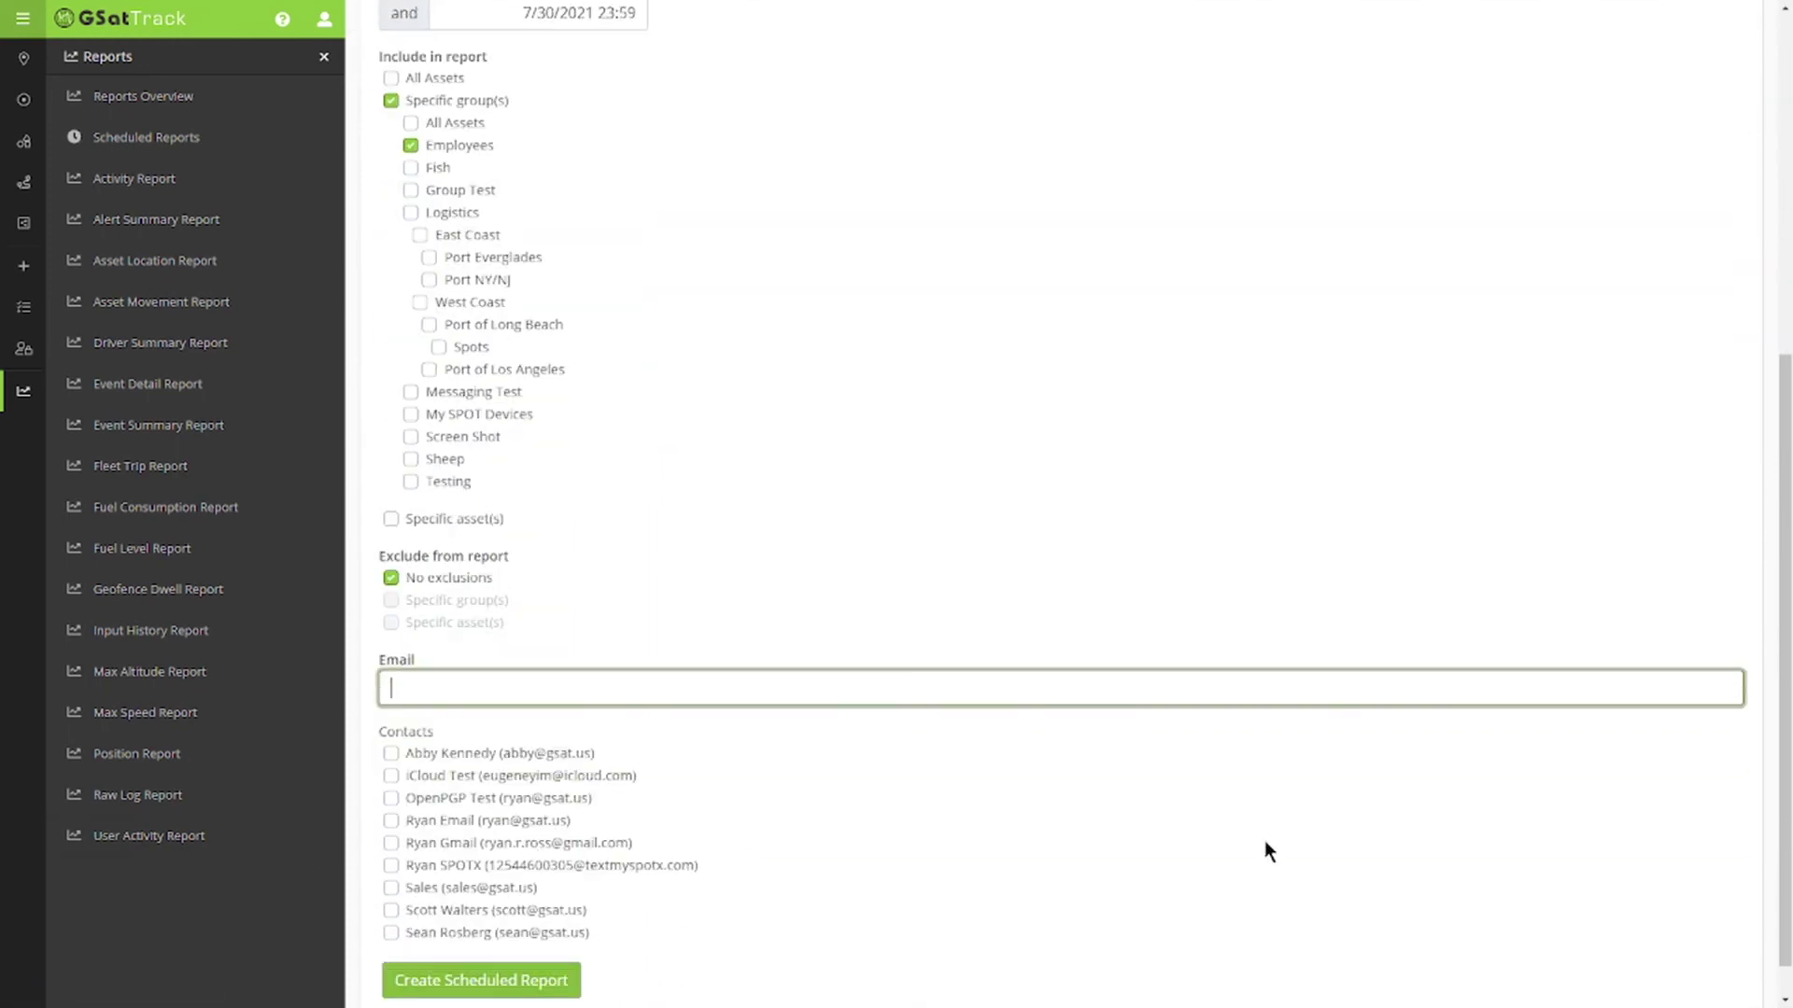
{"action": "scroll", "coordinate": [1266, 850], "scroll_direction": "up", "scroll_amount": 4}
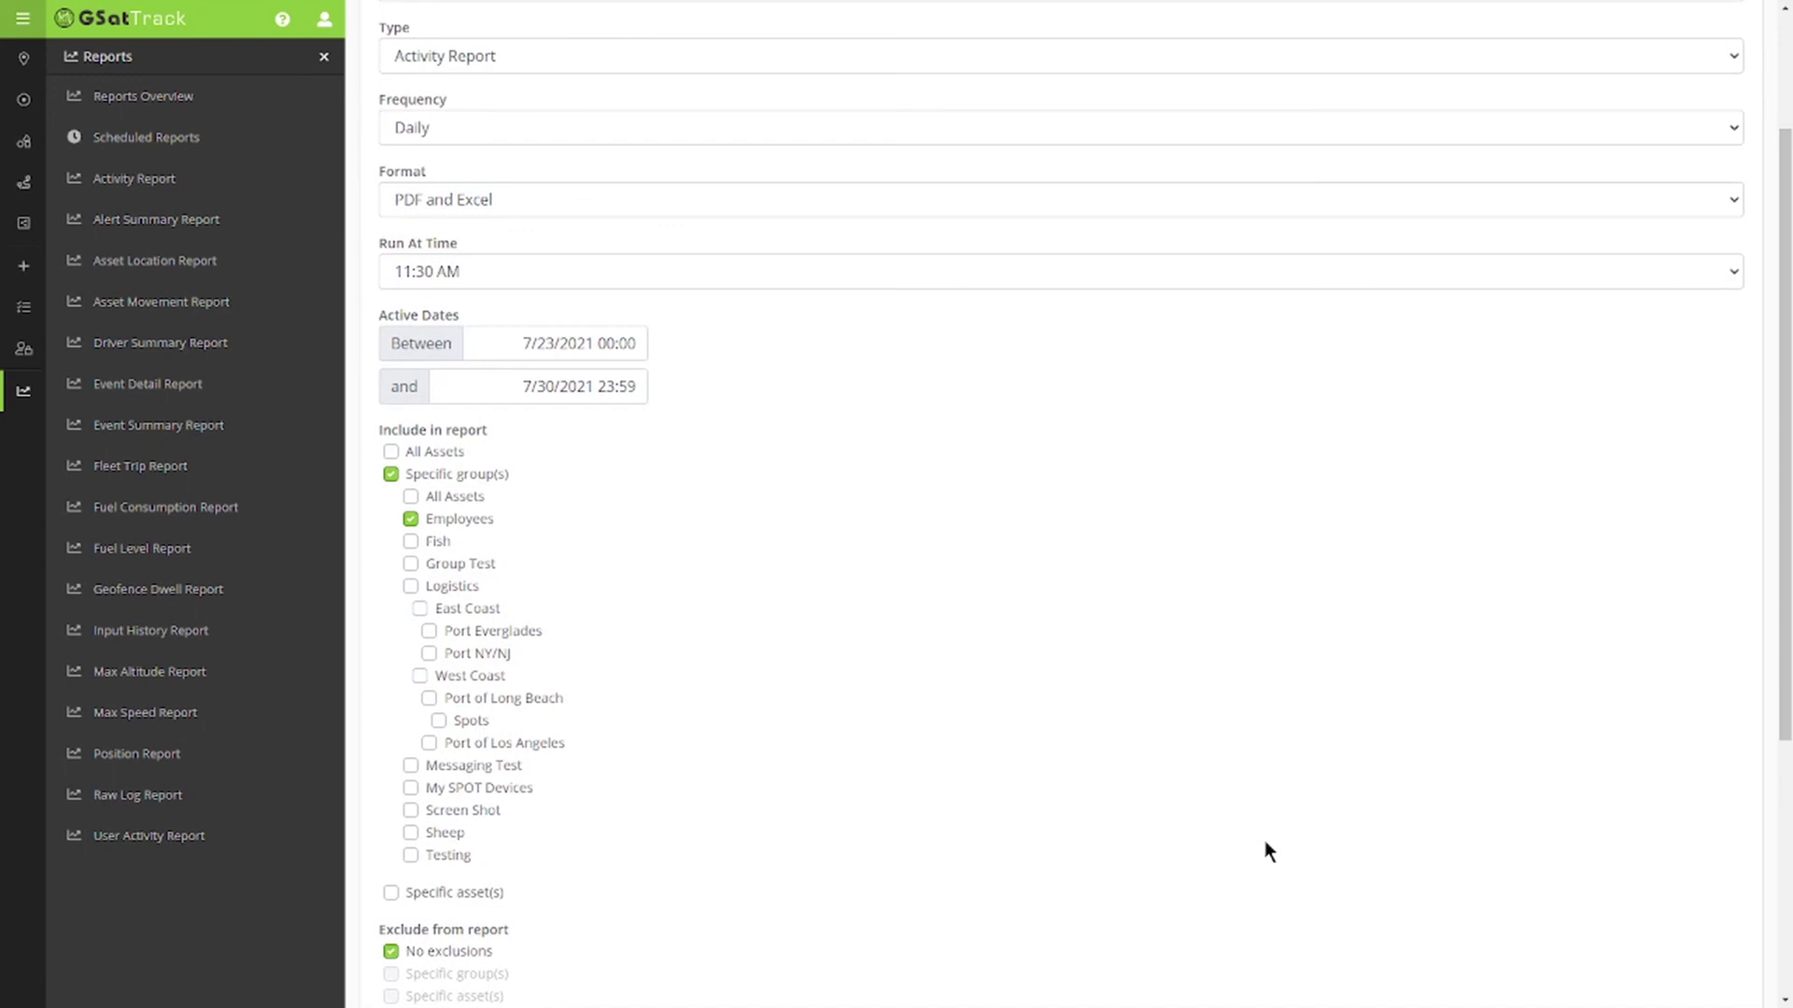